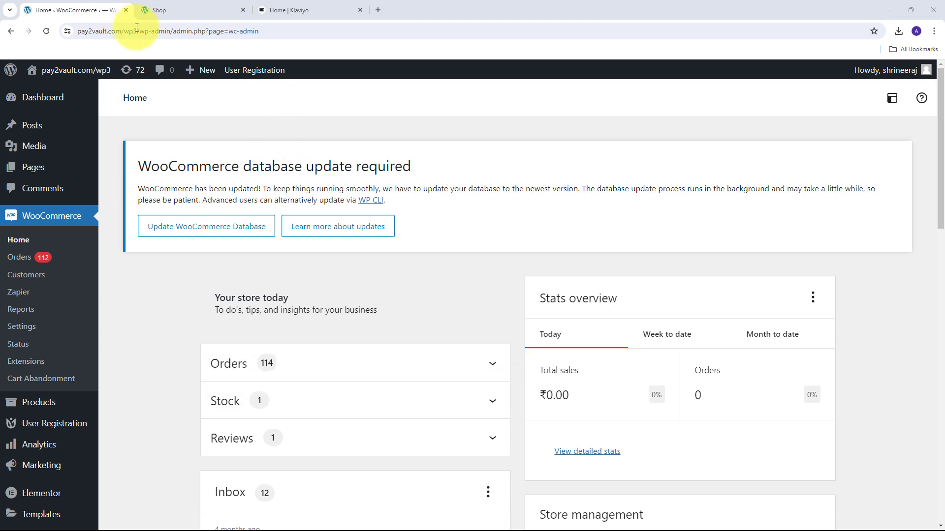
# Step: Look over the WooCommerce admin home, the store's Shop page and the Klaviyo dashboard
pyautogui.click(300, 7)
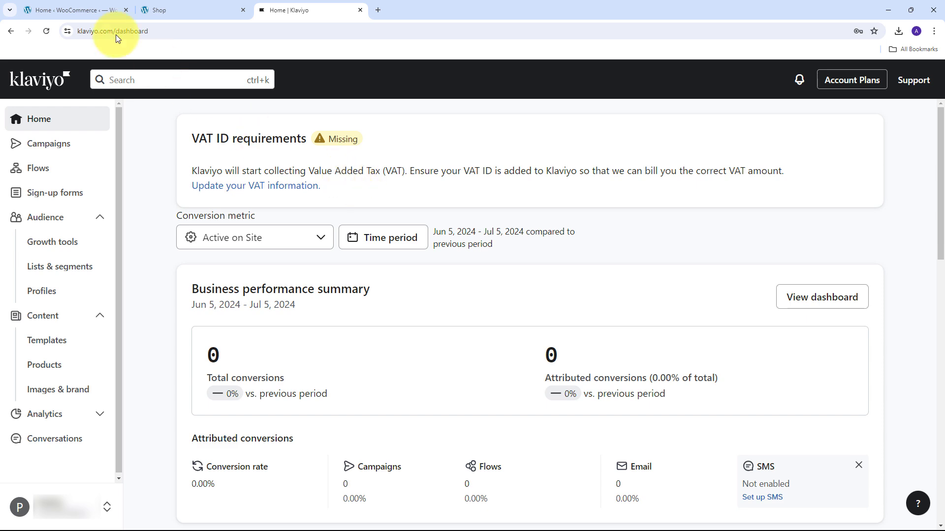
pyautogui.click(72, 4)
pyautogui.click(283, 9)
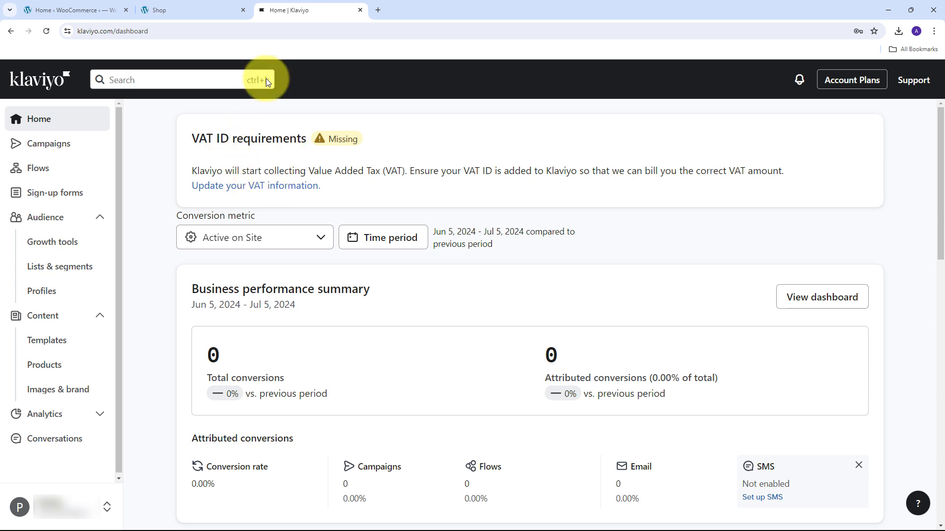
pyautogui.click(85, 5)
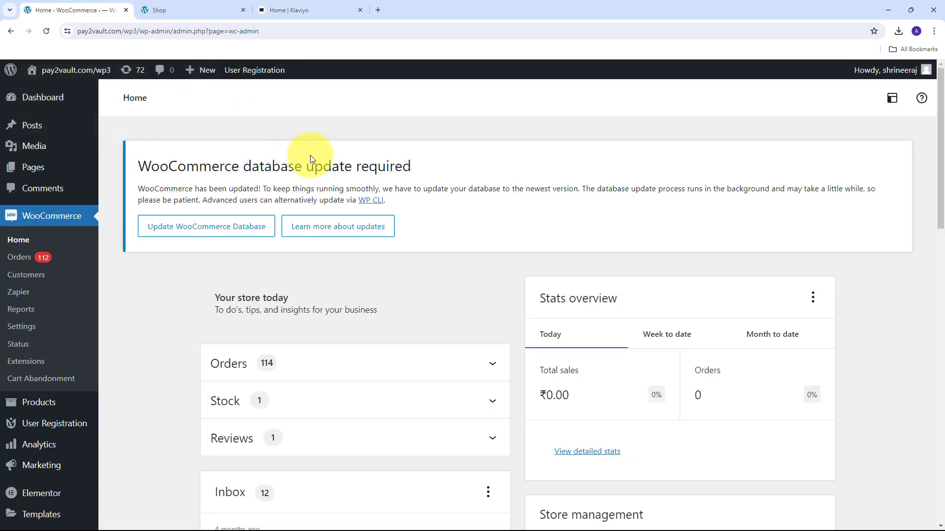
pyautogui.click(187, 10)
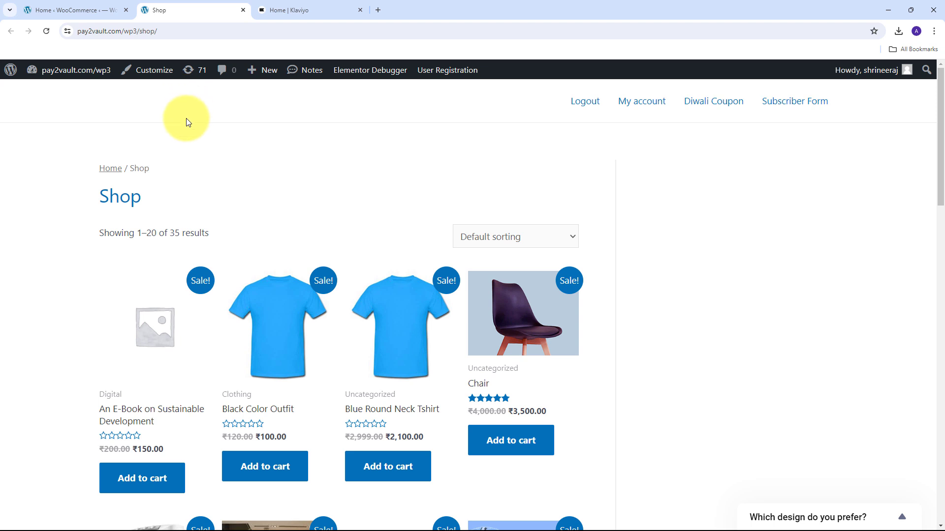
pyautogui.click(303, 1)
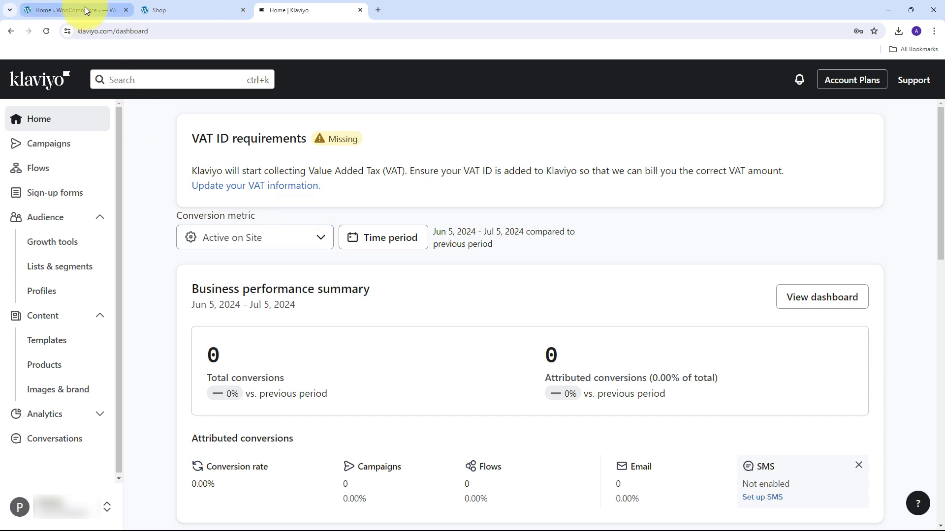
pyautogui.click(147, 10)
pyautogui.click(275, 10)
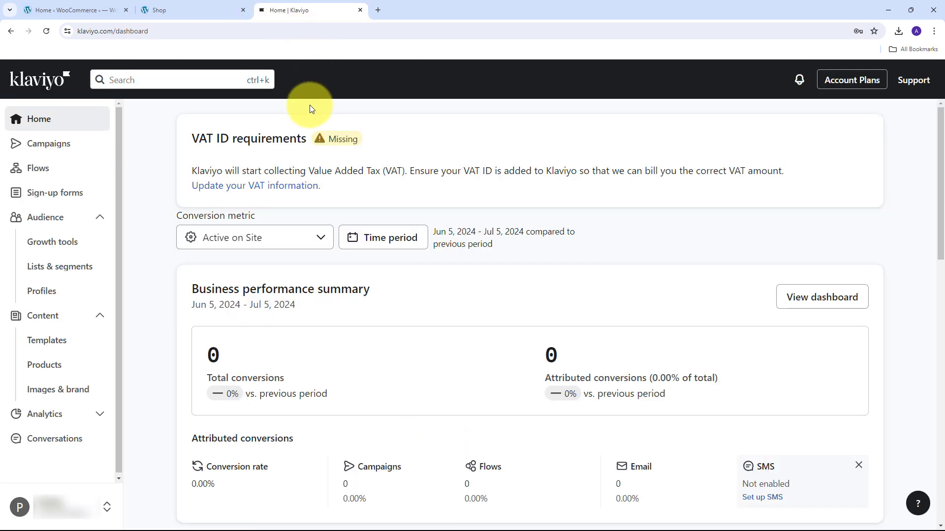
# Step: Open the Pabbly Connect website at pabbly.com/connect in a new browser tab
pyautogui.click(378, 11)
pyautogui.write('Pa')
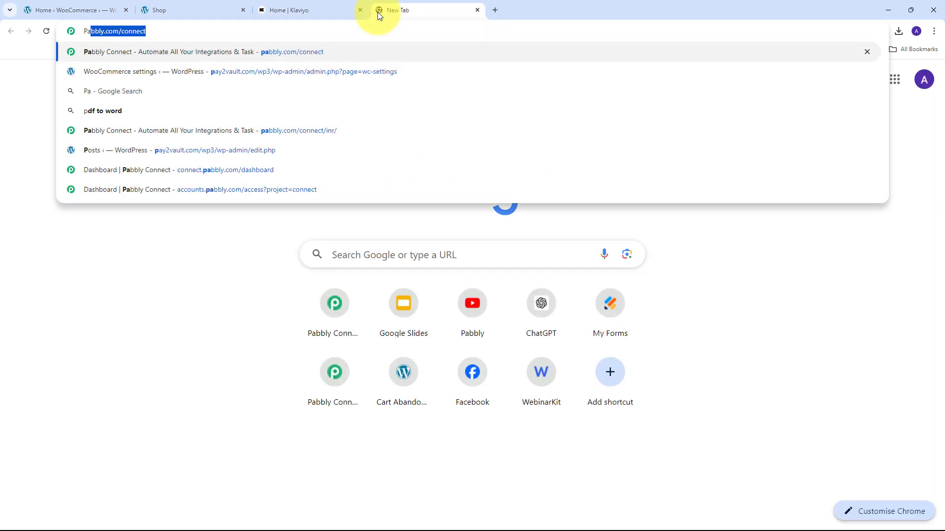
pyautogui.write('bbly.com/connect')
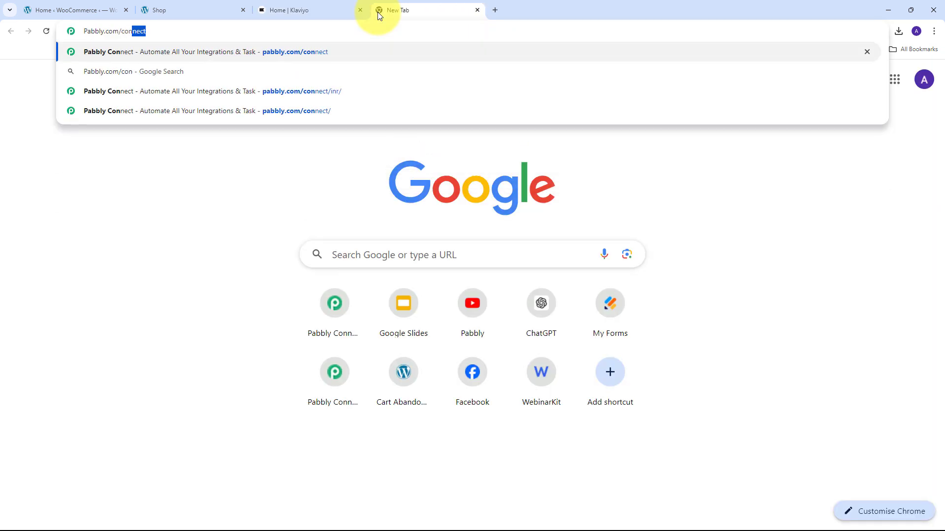
pyautogui.press('Return')
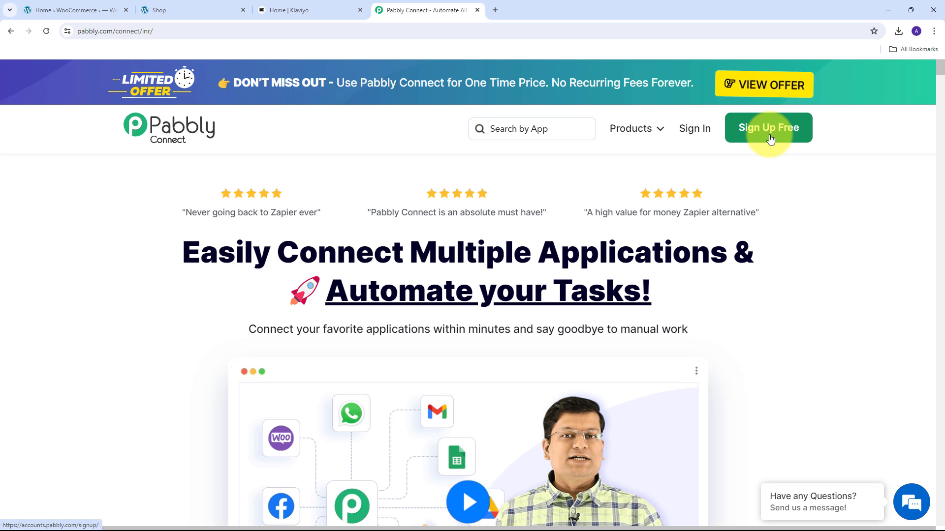
# Step: Sign in to Pabbly and access the Pabbly Connect dashboard from the list of Pabbly apps
pyautogui.click(698, 135)
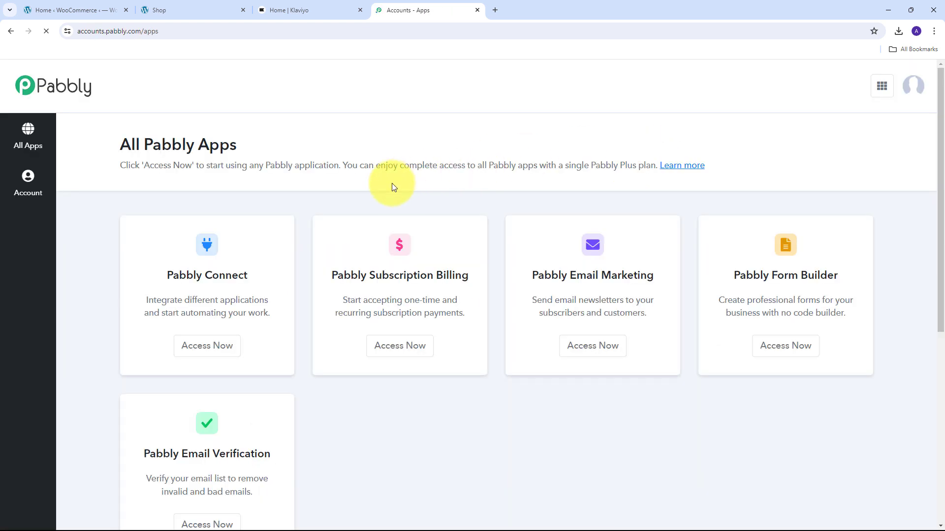
pyautogui.scroll(-1, 296, 206)
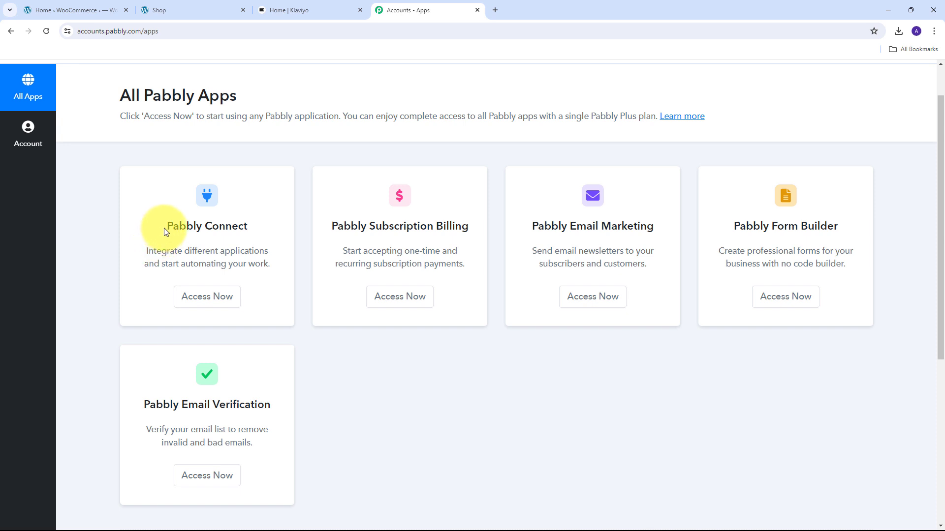
pyautogui.moveTo(165, 230); pyautogui.dragTo(257, 230)
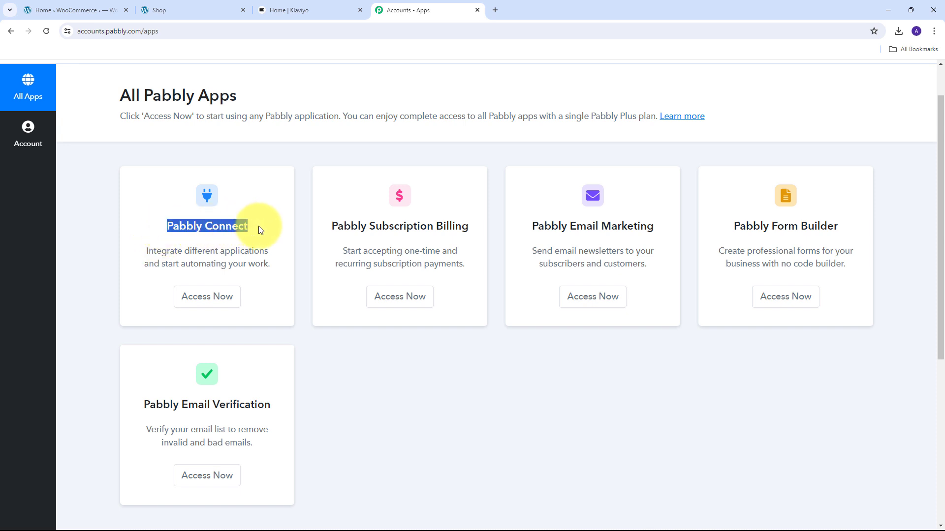
pyautogui.click(207, 304)
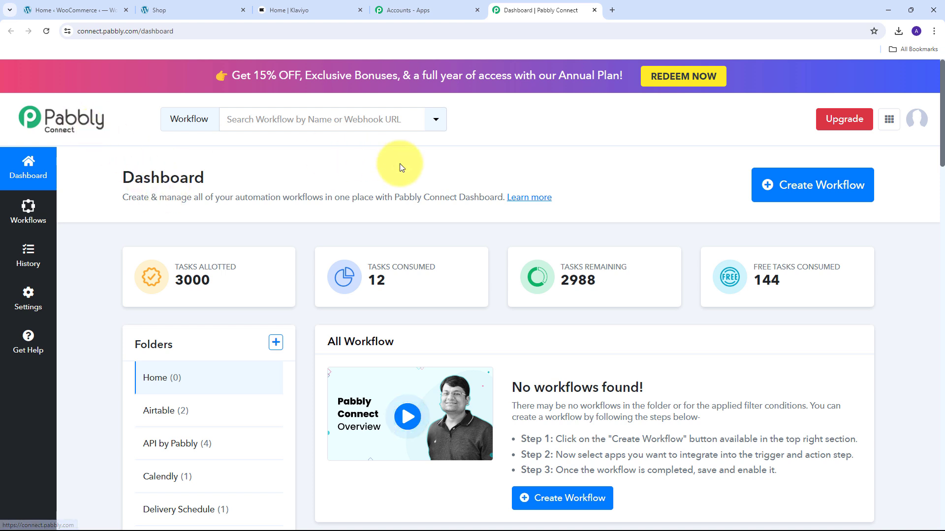
# Step: Create a workflow named "Recover Abandoned Carts in WooCommerce with Klaviyo List" in the WooCommerce folder
pyautogui.click(814, 190)
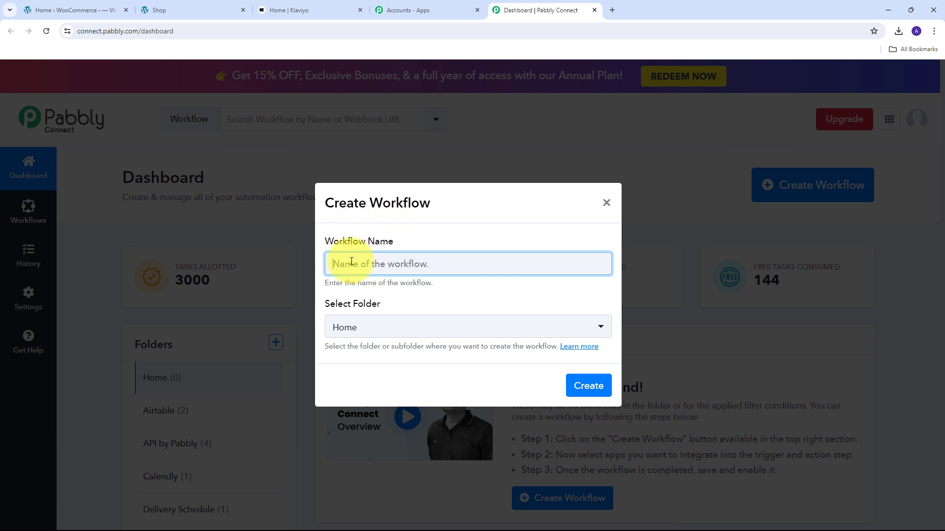
pyautogui.write('Recover Abandoned Carts in WooCommerce with Klaviyo List')
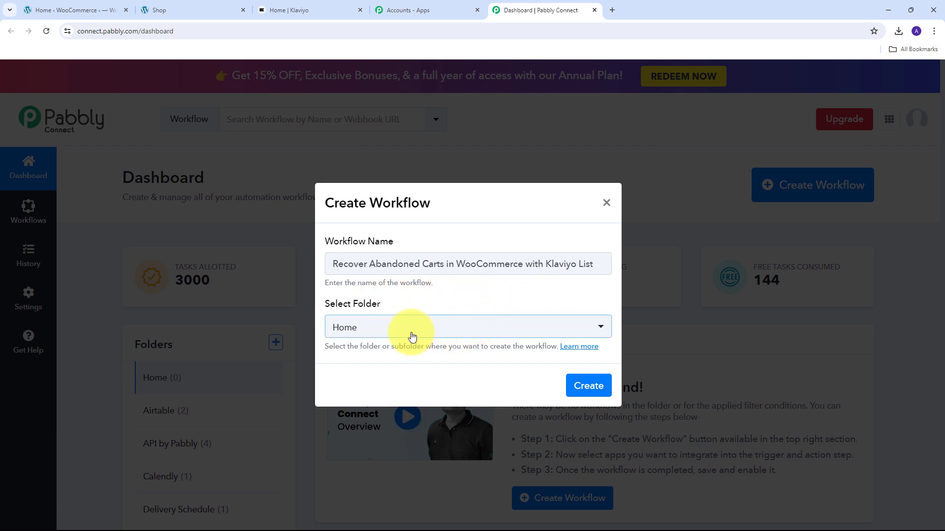
pyautogui.click(489, 327)
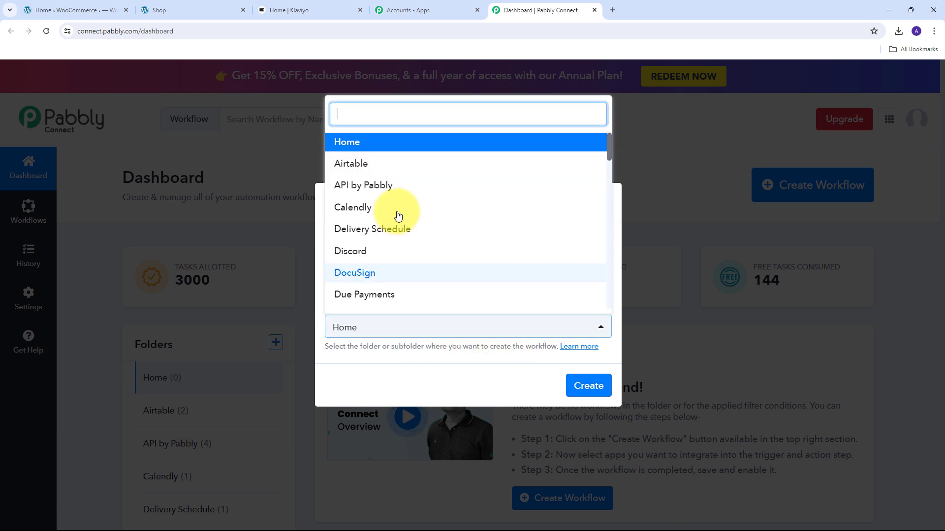
pyautogui.scroll(-10, 400, 209)
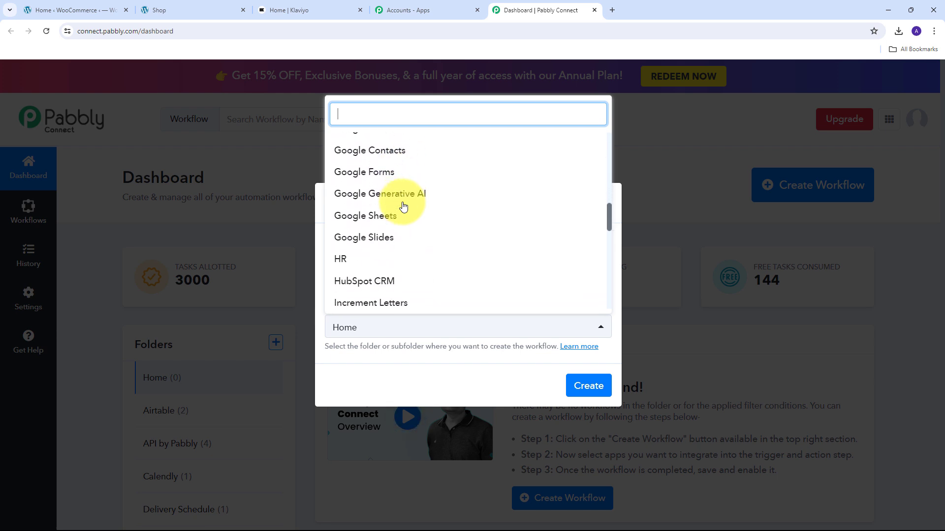
pyautogui.scroll(-7, 403, 206)
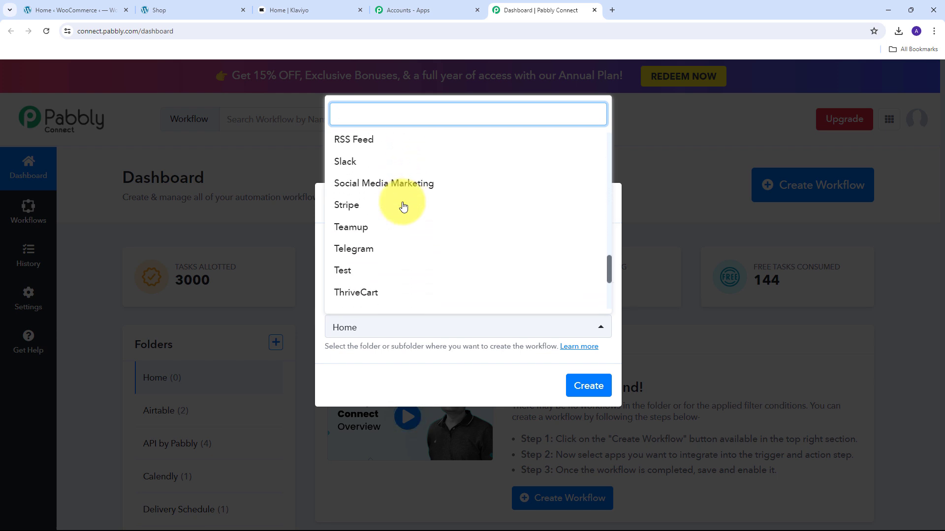
pyautogui.scroll(-5, 403, 205)
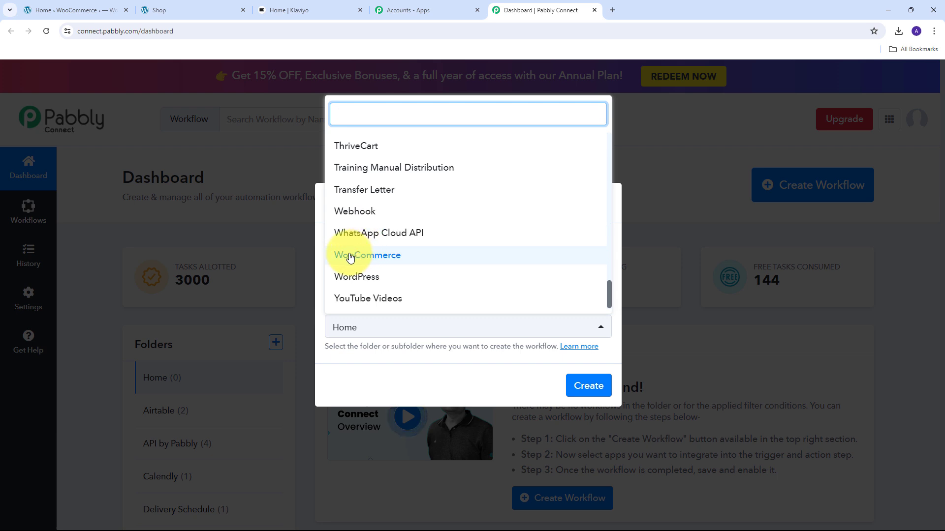
pyautogui.click(388, 257)
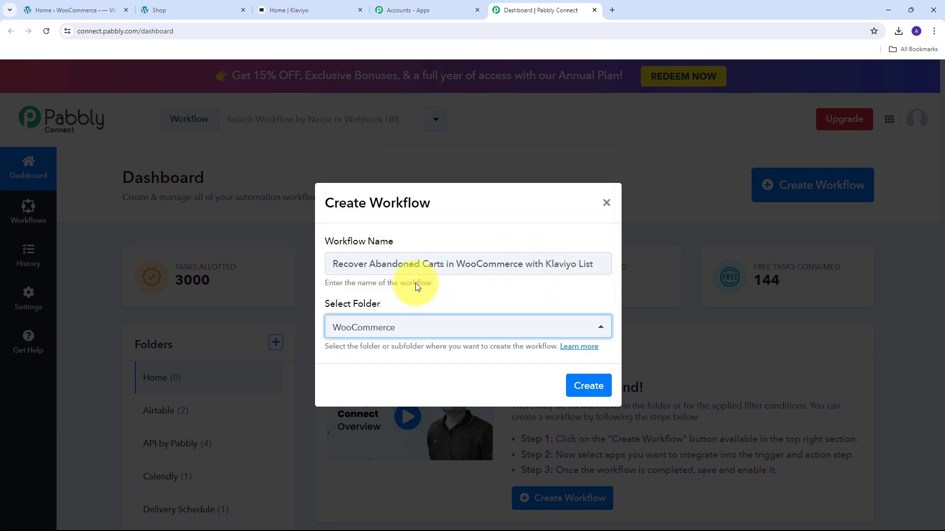
pyautogui.click(585, 387)
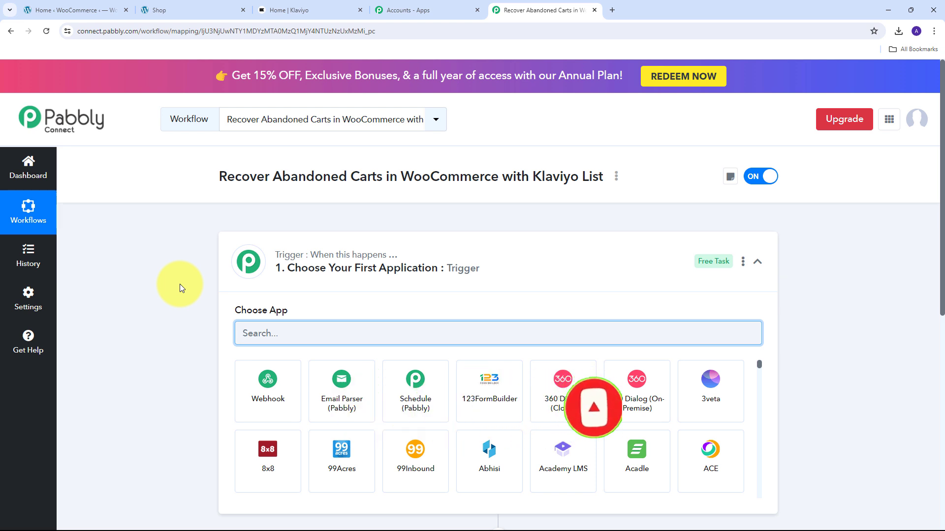
# Step: Set the workflow's trigger application to WooCommerce with New Cart Abandonment as the trigger event
pyautogui.scroll(-3, 180, 288)
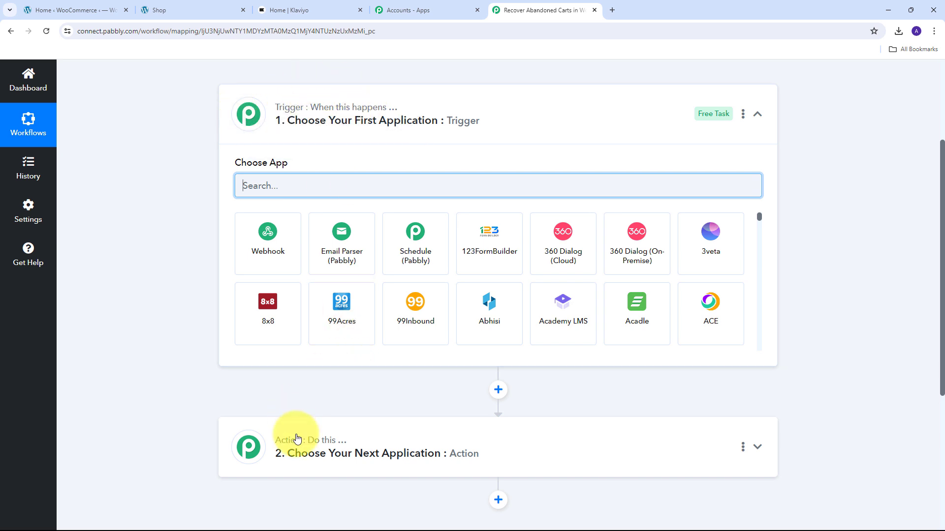
pyautogui.moveTo(292, 115)
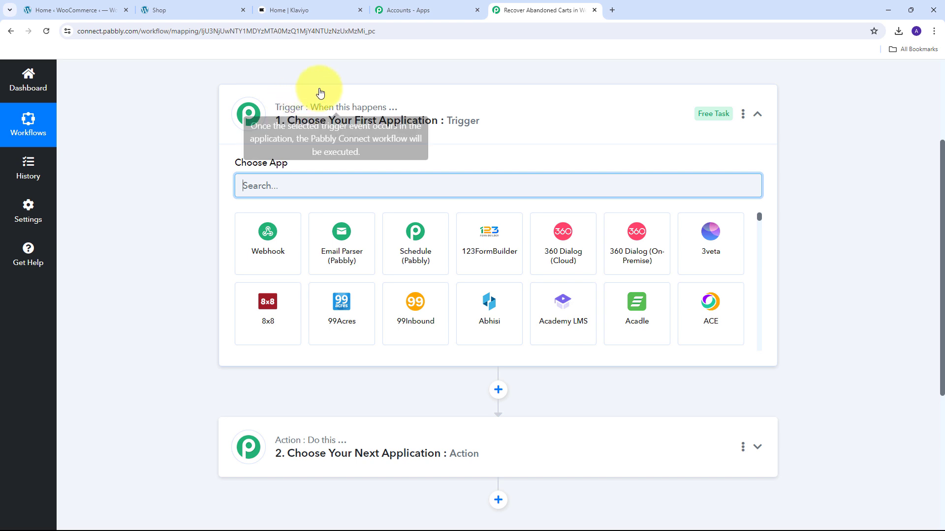
pyautogui.moveTo(299, 447)
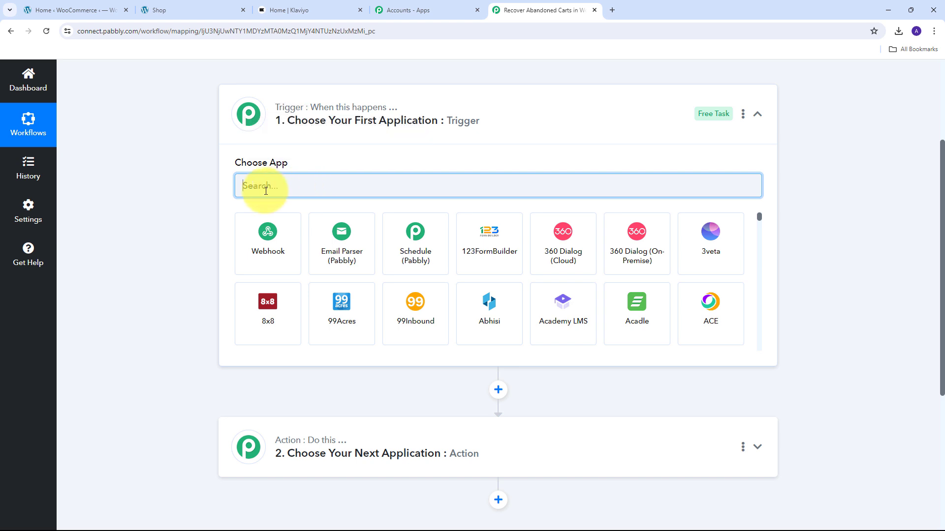
pyautogui.write('W')
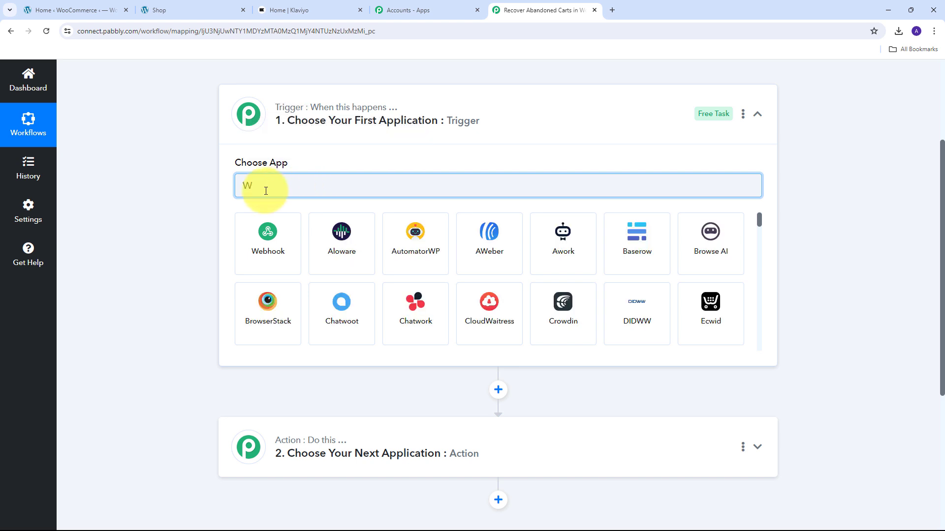
pyautogui.write('ooCommerce')
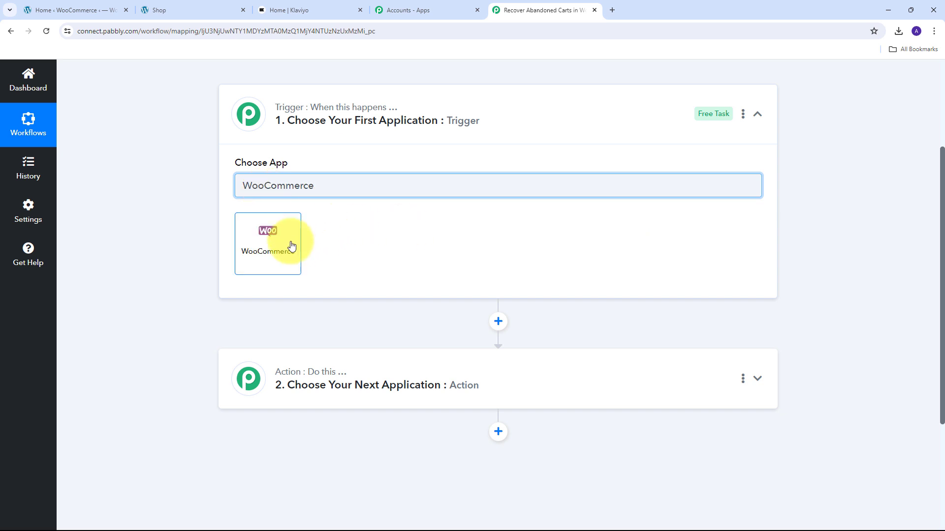
pyautogui.click(264, 247)
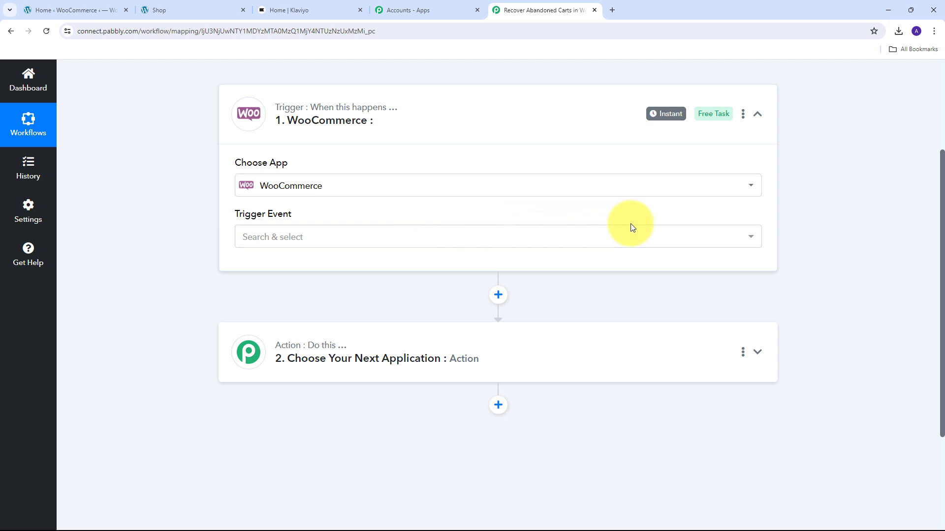
pyautogui.click(562, 238)
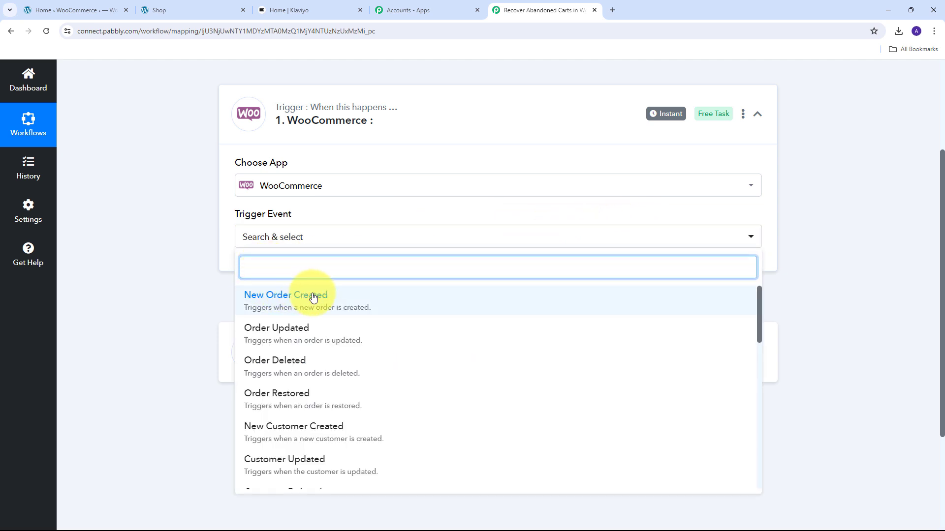
pyautogui.scroll(-10, 365, 318)
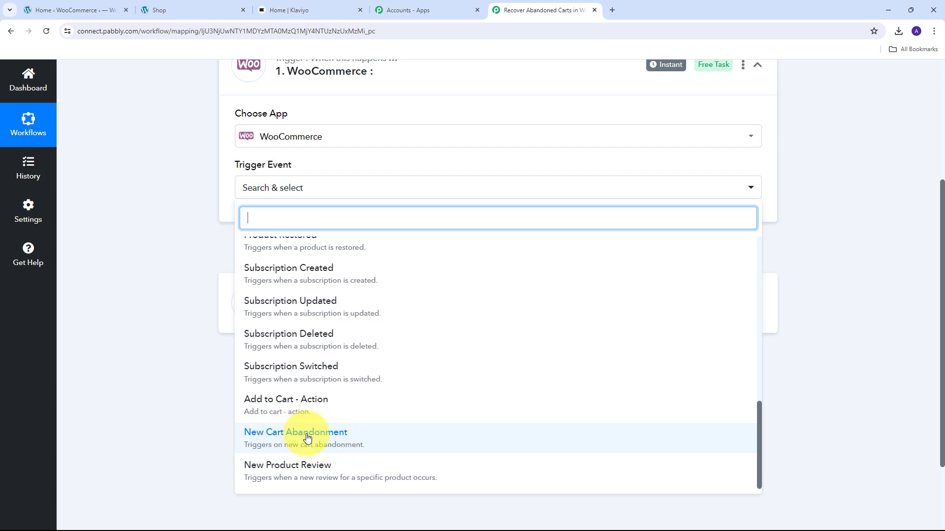
pyautogui.click(341, 440)
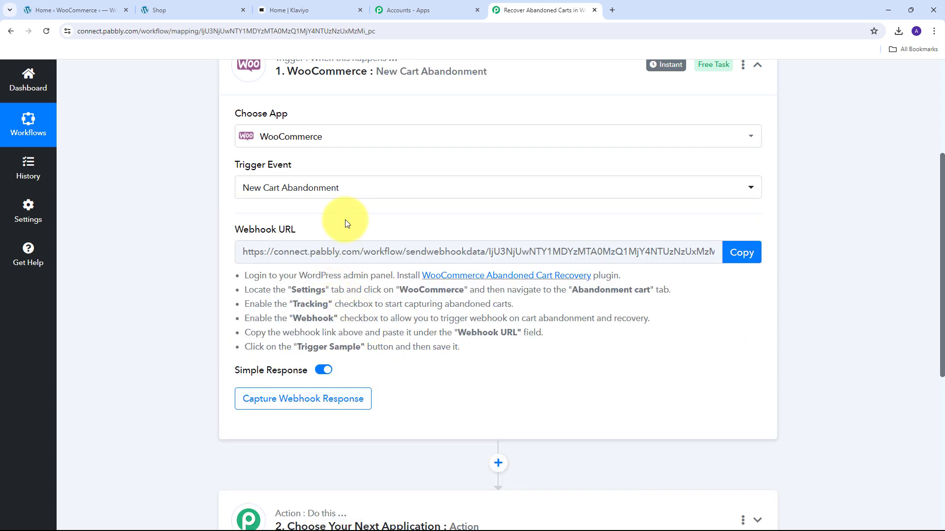
# Step: Review the trigger's webhook URL setup instructions and open the linked WooCommerce Abandoned Cart Recovery plugin page
pyautogui.scroll(1, 352, 207)
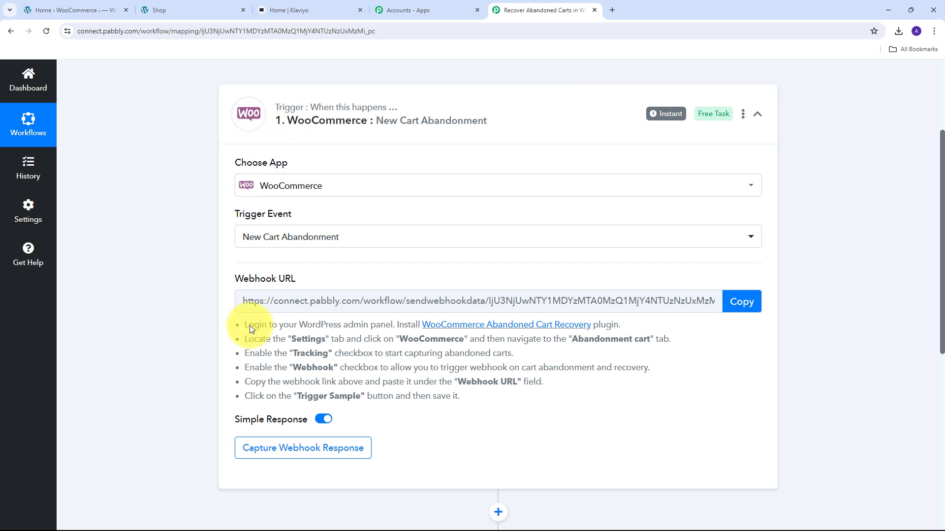
pyautogui.moveTo(231, 278); pyautogui.dragTo(343, 284)
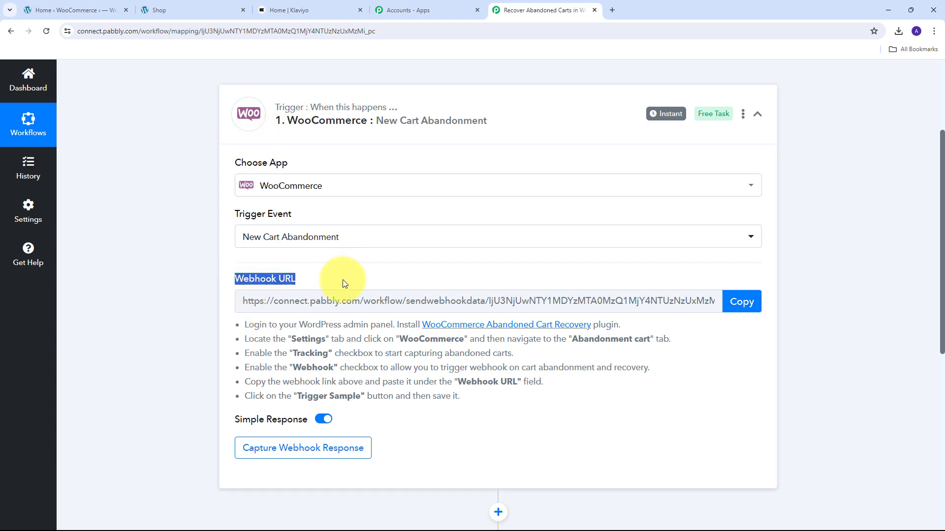
pyautogui.moveTo(245, 279)
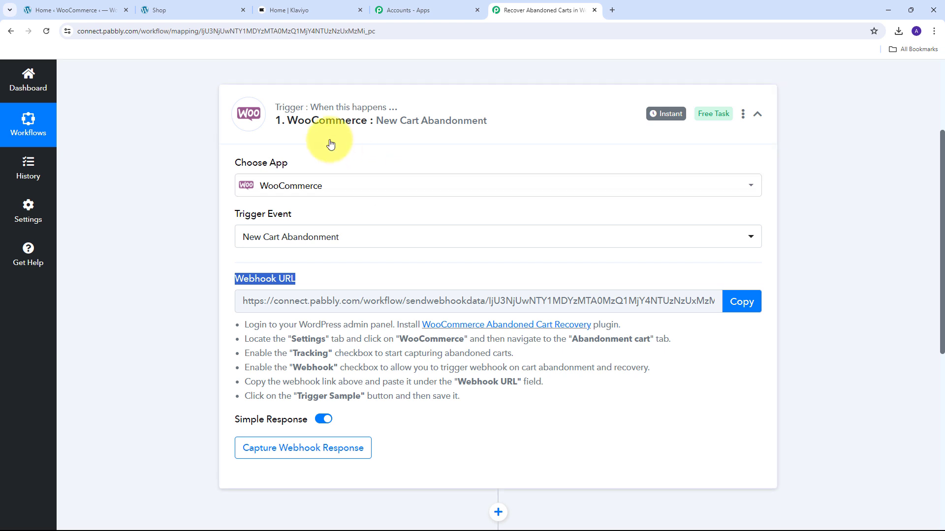
pyautogui.moveTo(241, 325); pyautogui.dragTo(490, 409)
pyautogui.click(468, 414)
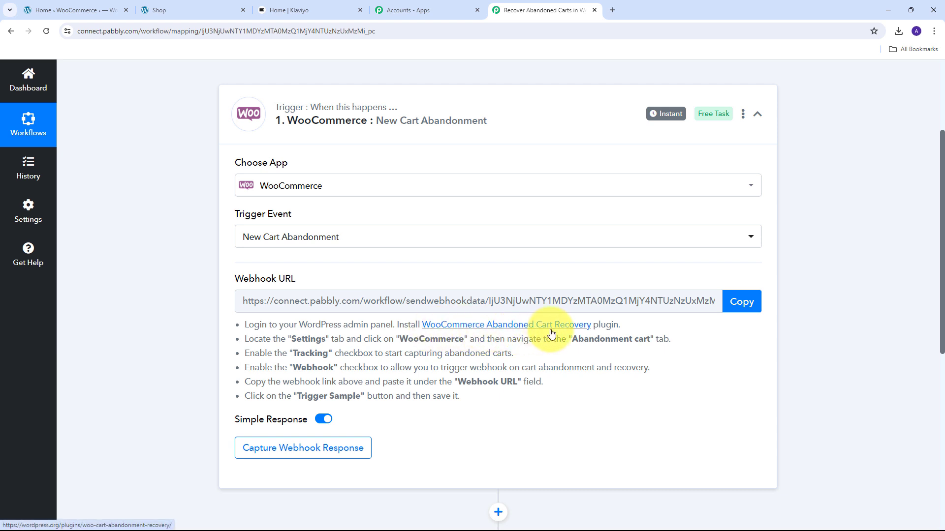
pyautogui.click(488, 330)
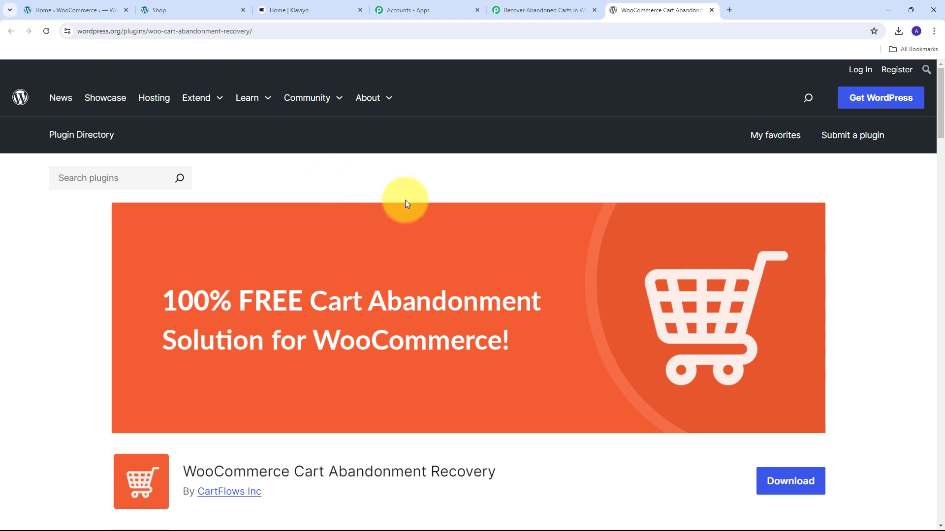
# Step: Review the WooCommerce Cart Abandonment Recovery plugin's page, including its description and version details
pyautogui.scroll(-1, 386, 201)
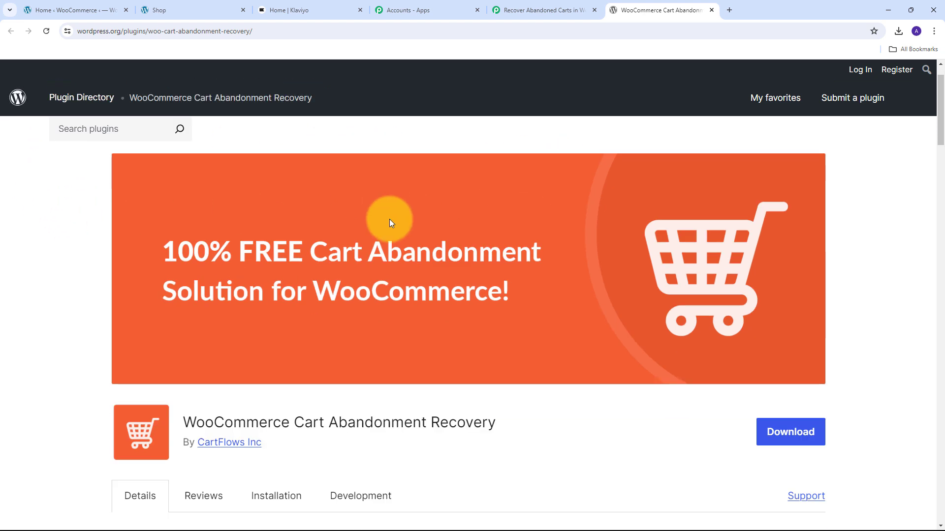
pyautogui.click(55, 6)
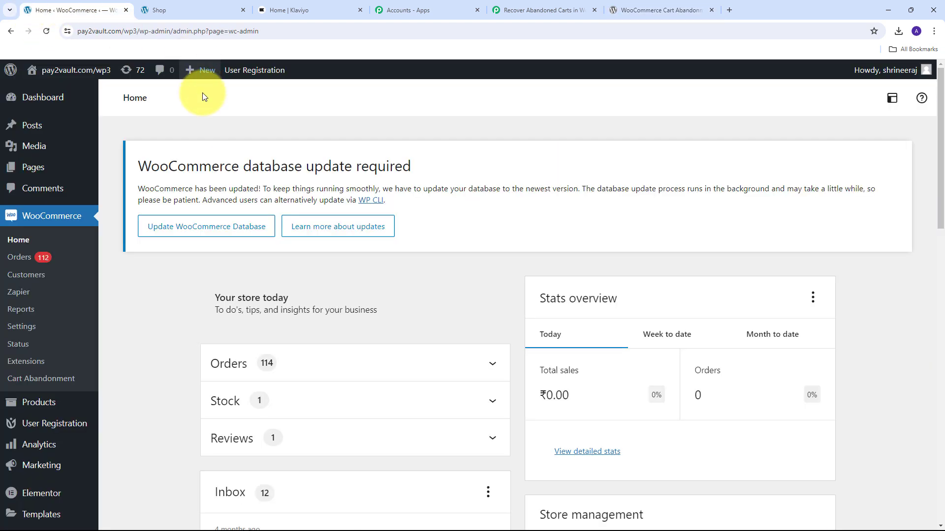
pyautogui.click(652, 6)
pyautogui.scroll(-1, 698, 291)
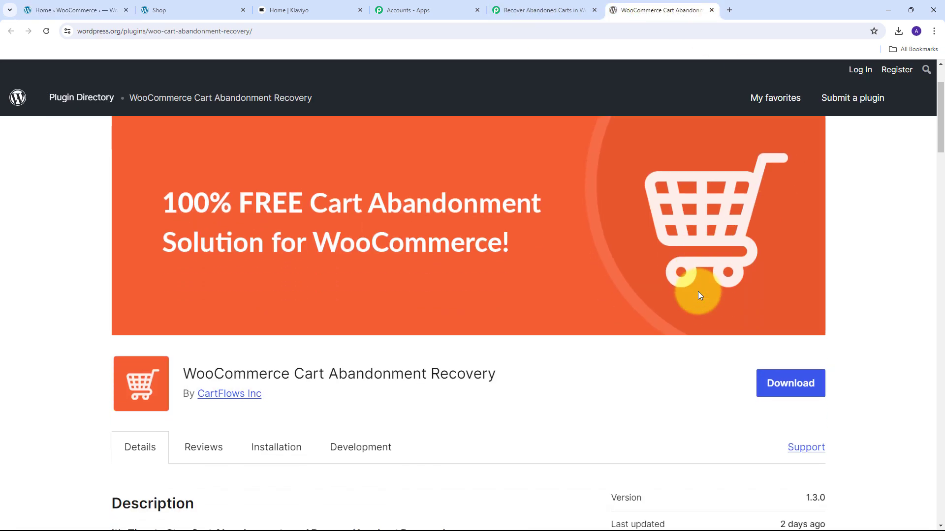
pyautogui.scroll(-1, 556, 352)
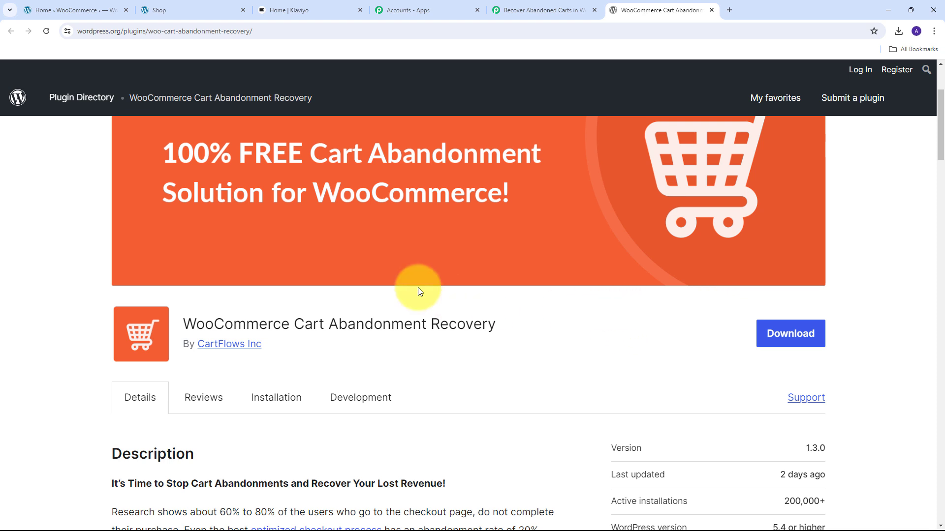
# Step: In the store's WordPress admin, open the Cart Abandonment settings and enable both abandoned cart tracking and the webhook
pyautogui.click(78, 11)
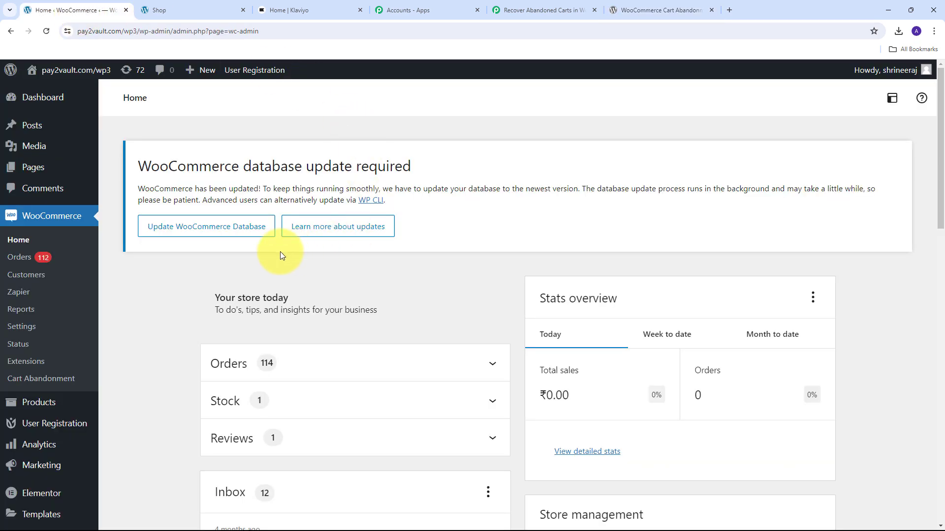
pyautogui.click(42, 381)
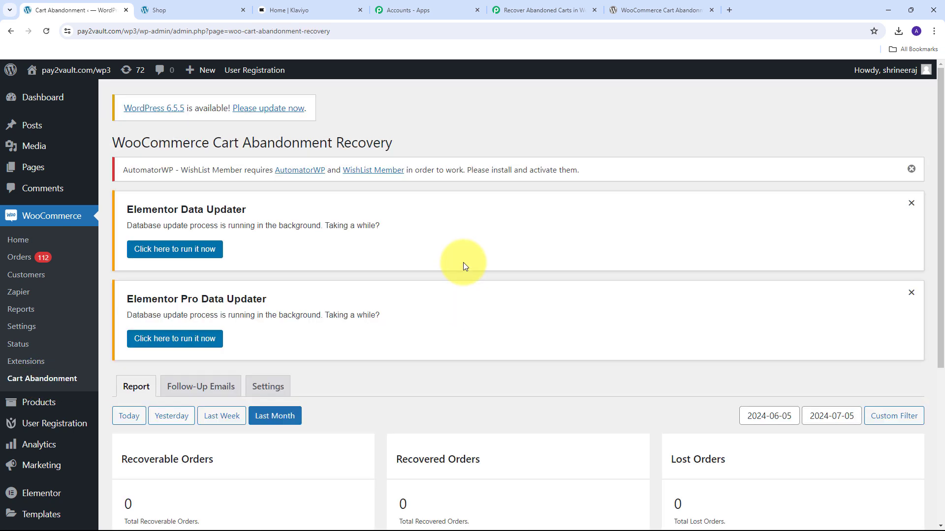
pyautogui.click(267, 387)
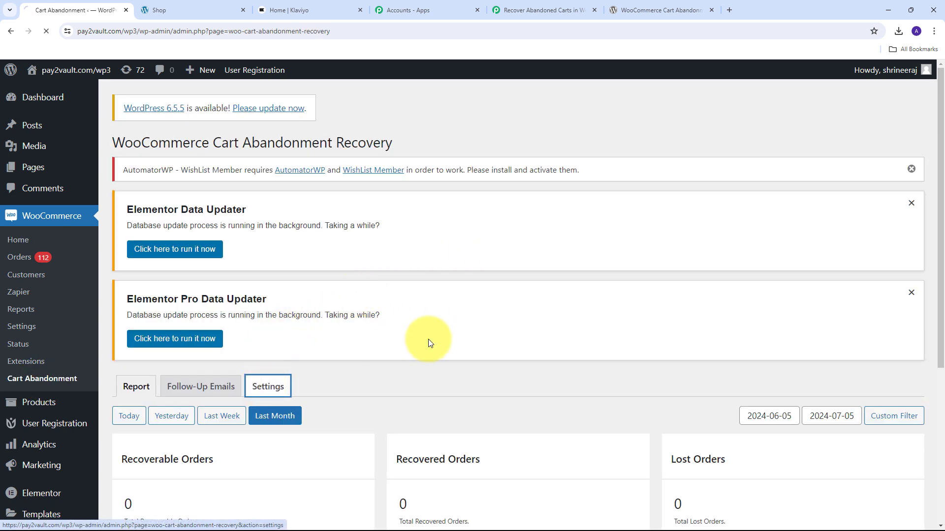
pyautogui.scroll(-4, 513, 274)
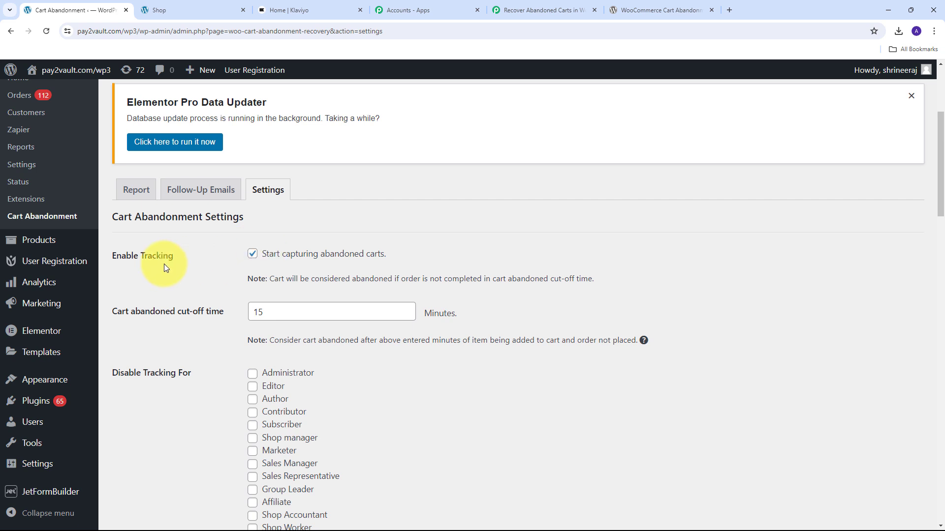
pyautogui.click(252, 254)
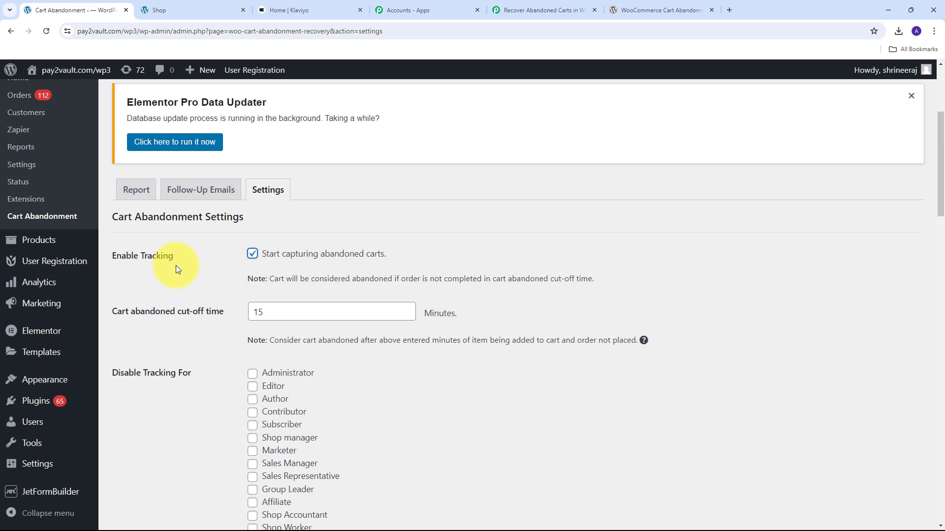
pyautogui.scroll(-2, 221, 266)
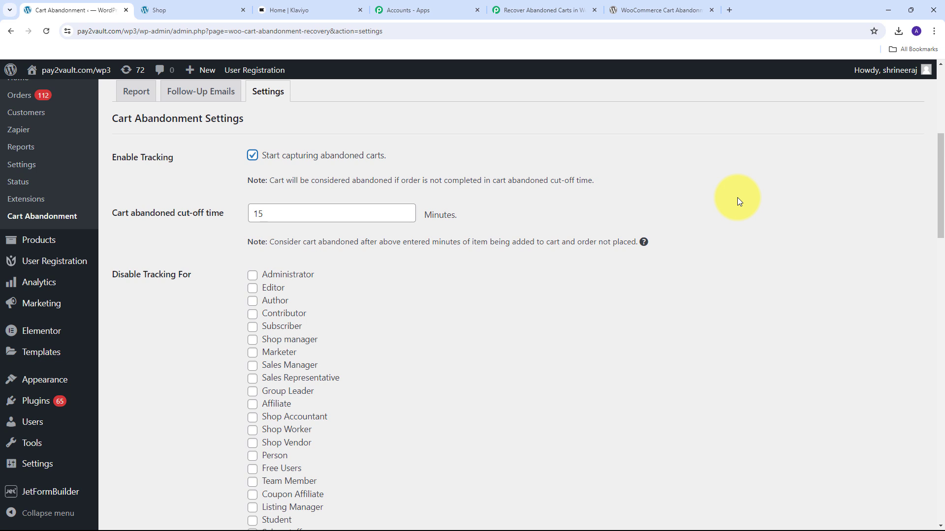
pyautogui.scroll(-15, 375, 273)
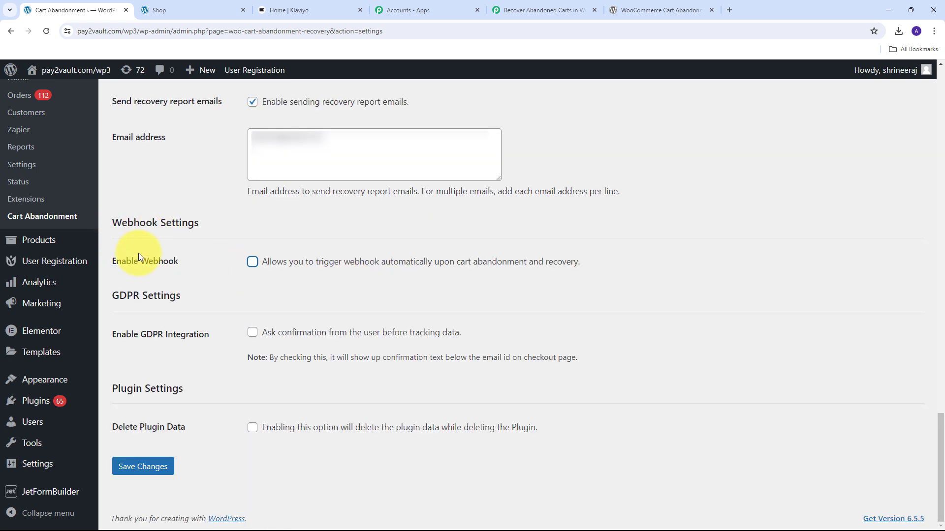
pyautogui.click(253, 263)
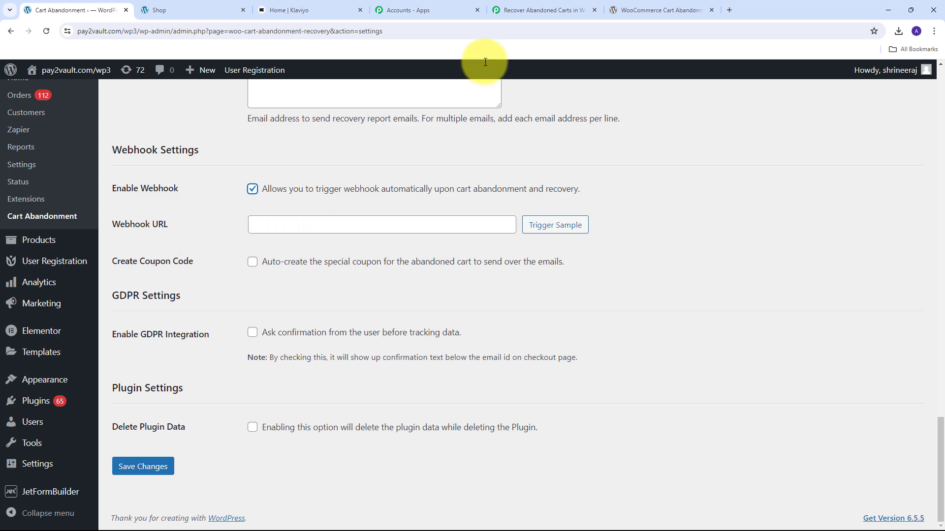
# Step: Copy the trigger's webhook URL from the Pabbly Connect workflow into the Webhook URL field of the Cart Abandonment settings
pyautogui.click(530, 13)
pyautogui.scroll(-1, 287, 276)
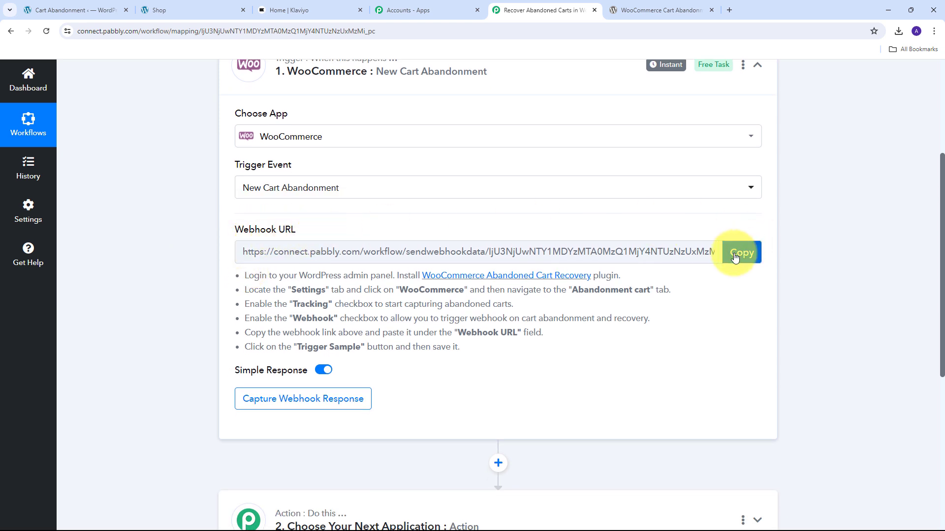
pyautogui.click(751, 249)
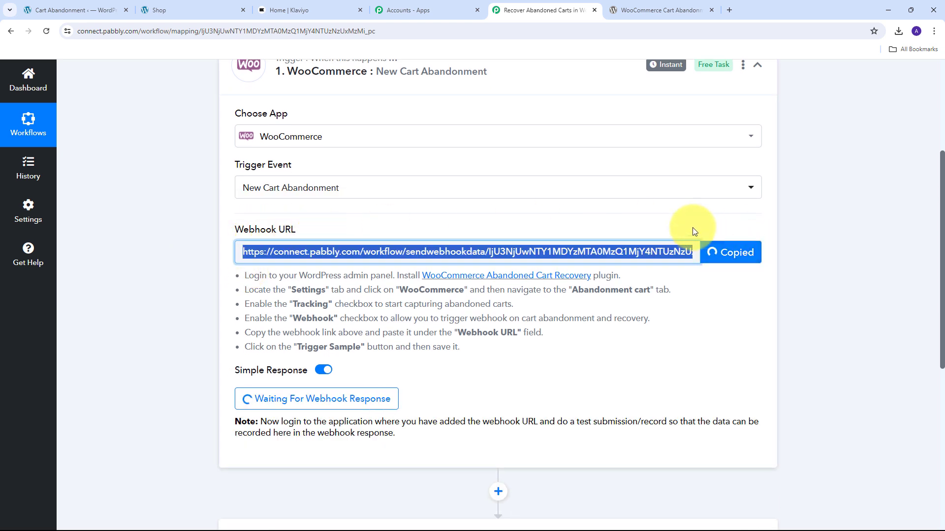
pyautogui.click(54, 7)
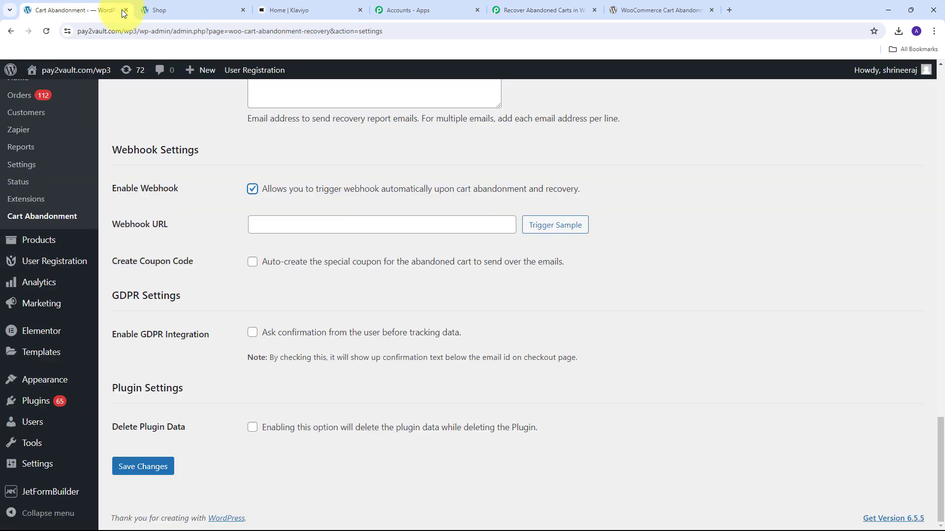
pyautogui.click(272, 231)
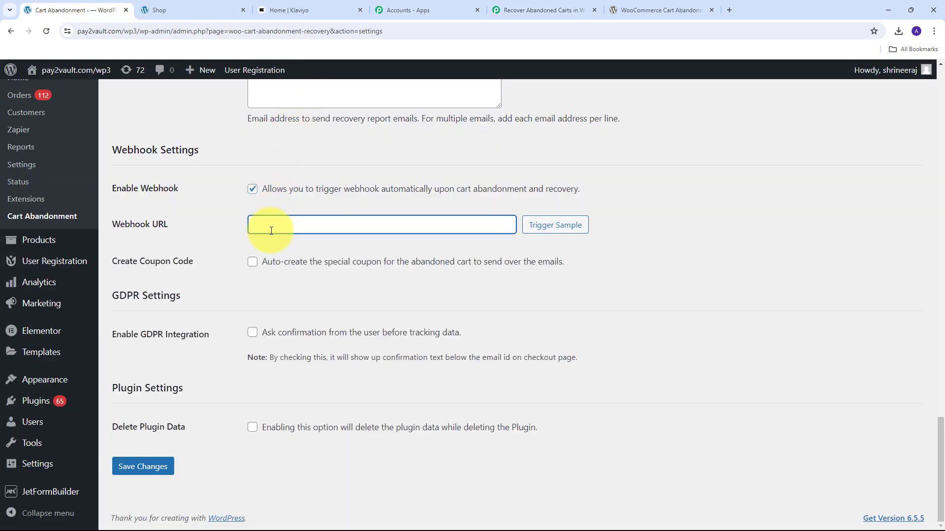
pyautogui.hotkey('ctrl', 'v')
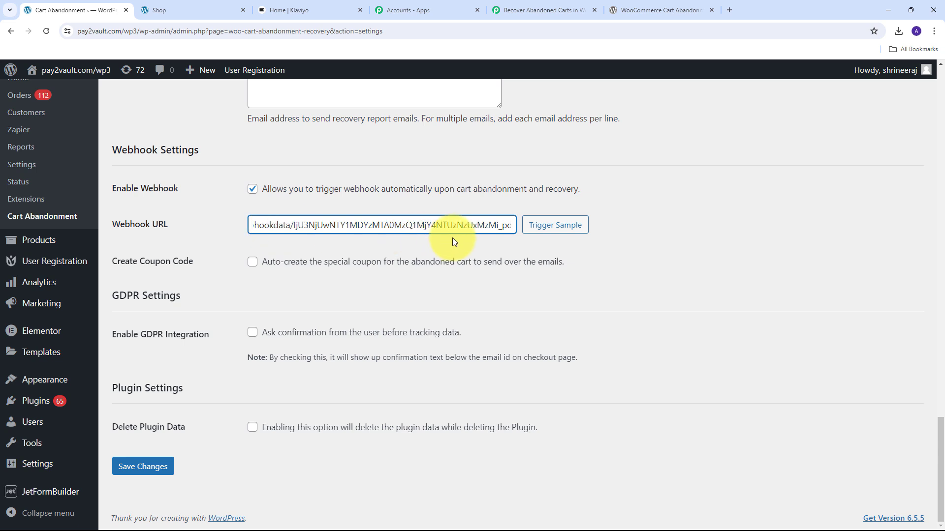
# Step: Trigger a sample webhook from the Cart Abandonment settings and return to the Pabbly Connect workflow to view the captured response
pyautogui.click(547, 230)
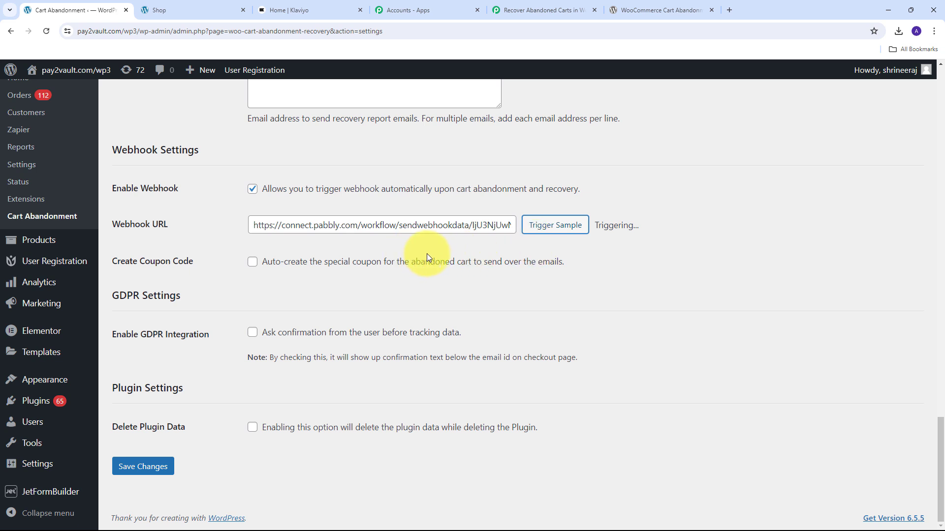
pyautogui.click(554, 1)
pyautogui.scroll(-5, 844, 179)
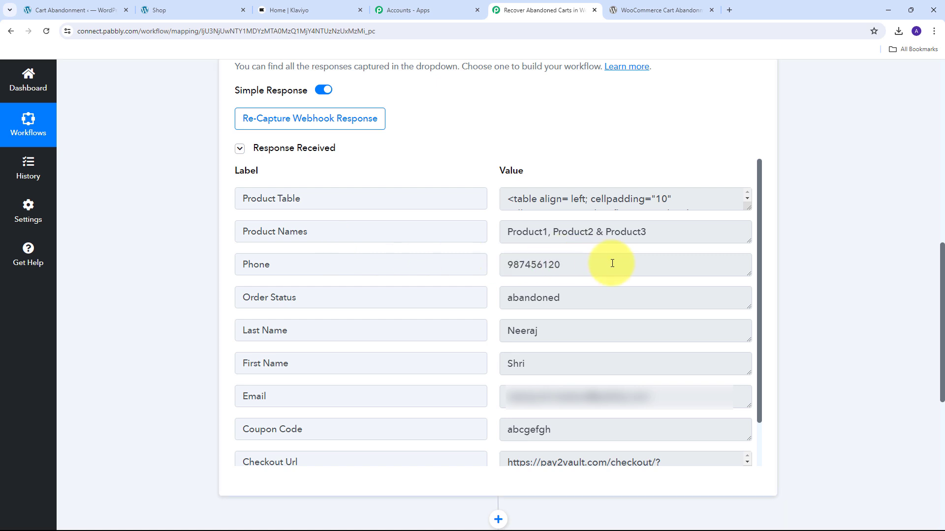
# Step: Examine the phone, order status, first name and last name values in the captured webhook response
pyautogui.moveTo(612, 264); pyautogui.dragTo(427, 276)
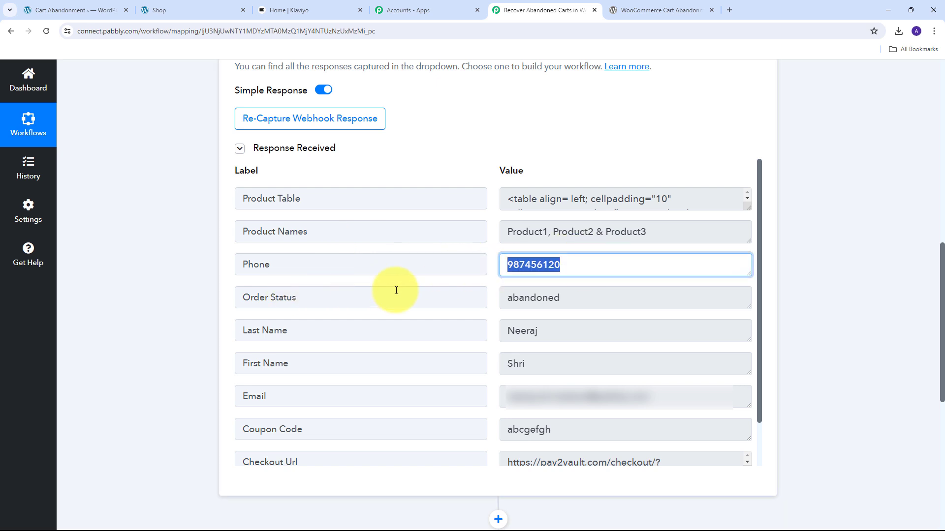
pyautogui.moveTo(607, 300); pyautogui.dragTo(428, 309)
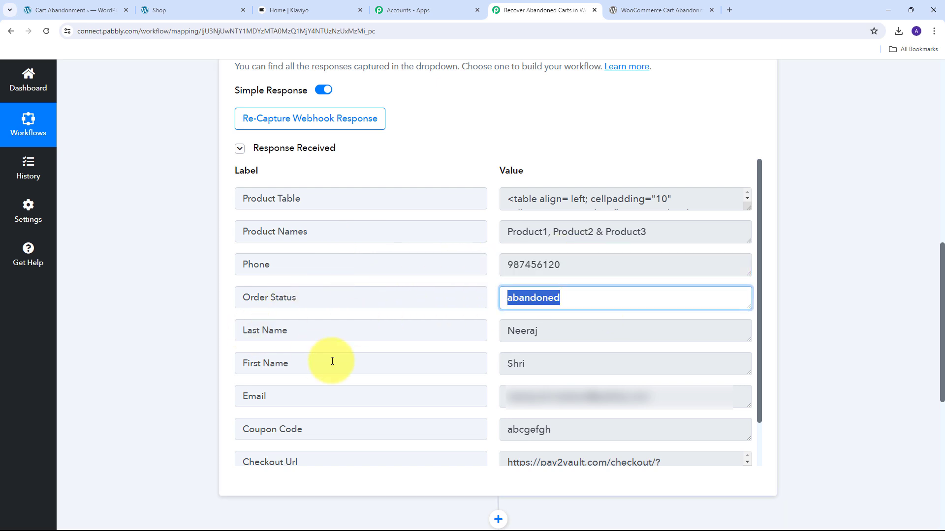
pyautogui.moveTo(563, 363); pyautogui.dragTo(381, 361)
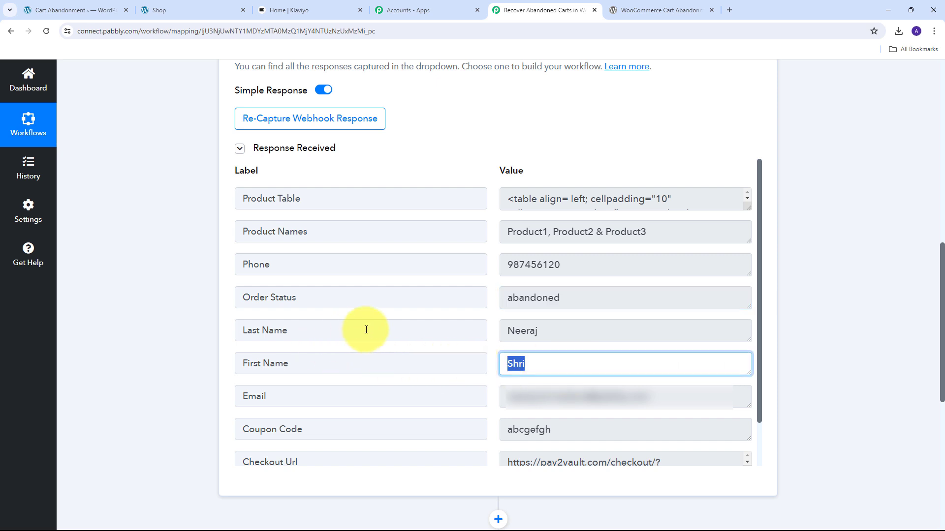
pyautogui.moveTo(587, 331); pyautogui.dragTo(384, 333)
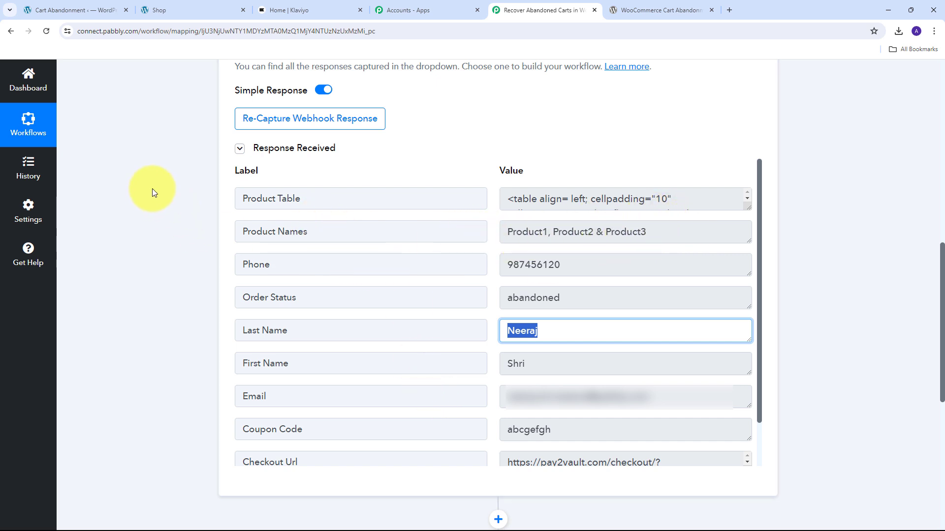
pyautogui.click(488, 227)
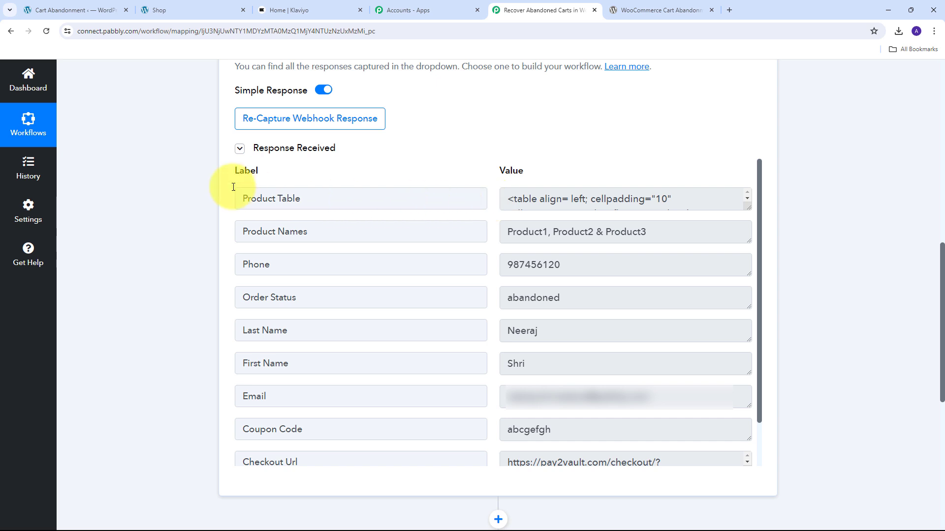
# Step: Switch to the store's shop page, add the Black Color Outfit to the cart and review the cart page
pyautogui.click(175, 13)
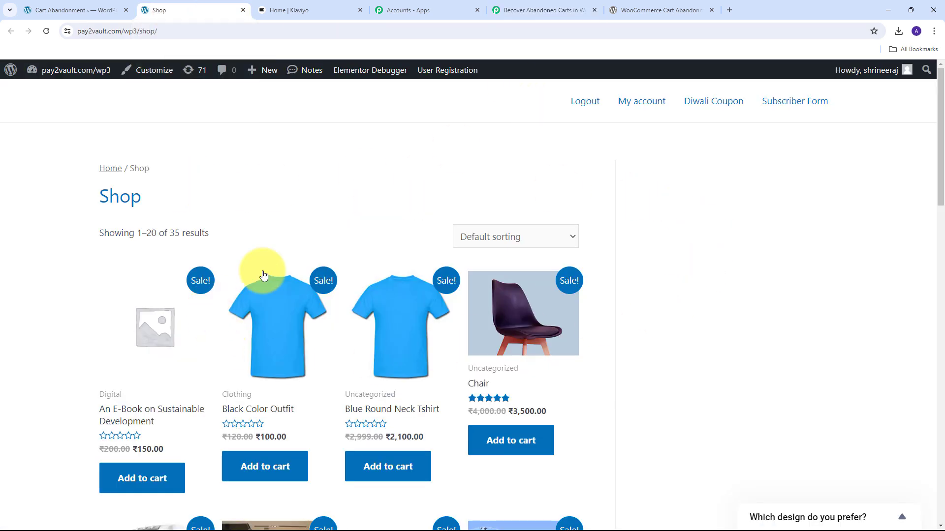
pyautogui.scroll(-2, 418, 204)
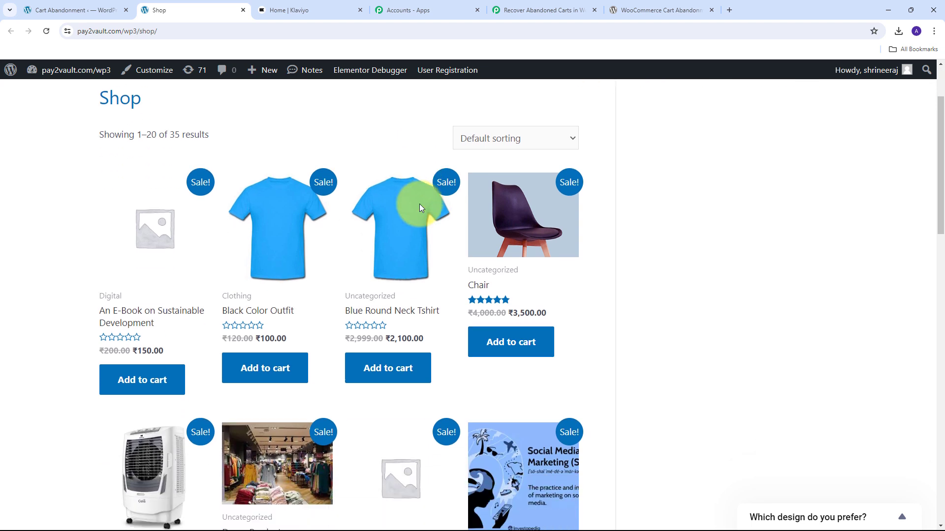
pyautogui.click(283, 373)
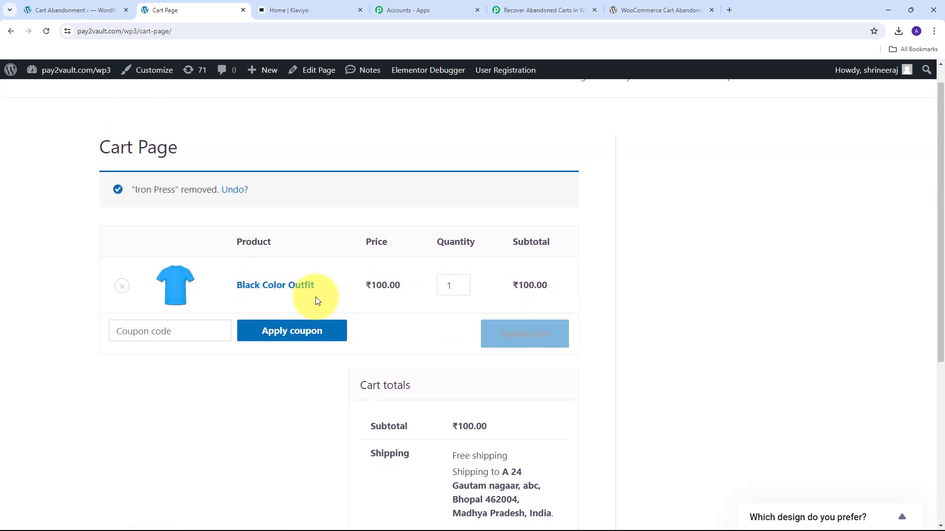
pyautogui.scroll(-2, 647, 265)
pyautogui.scroll(1, 646, 261)
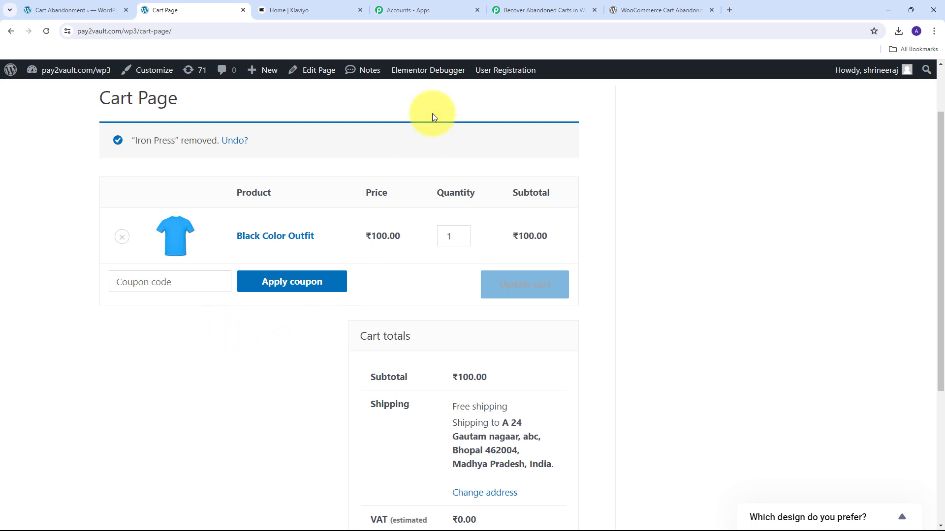
# Step: Back in the Pabbly Connect workflow, set the action application to Klaviyo V2 with Create Profile as the action event
pyautogui.click(549, 7)
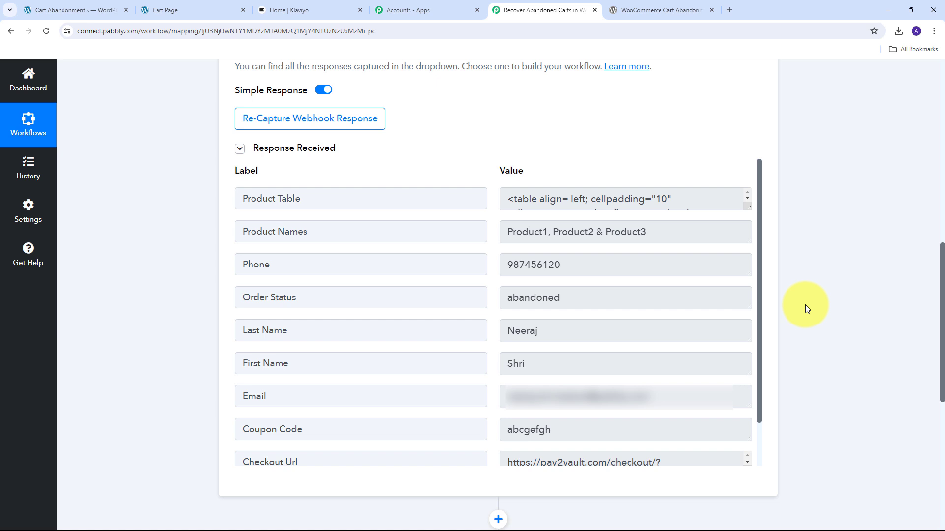
pyautogui.scroll(-8, 821, 263)
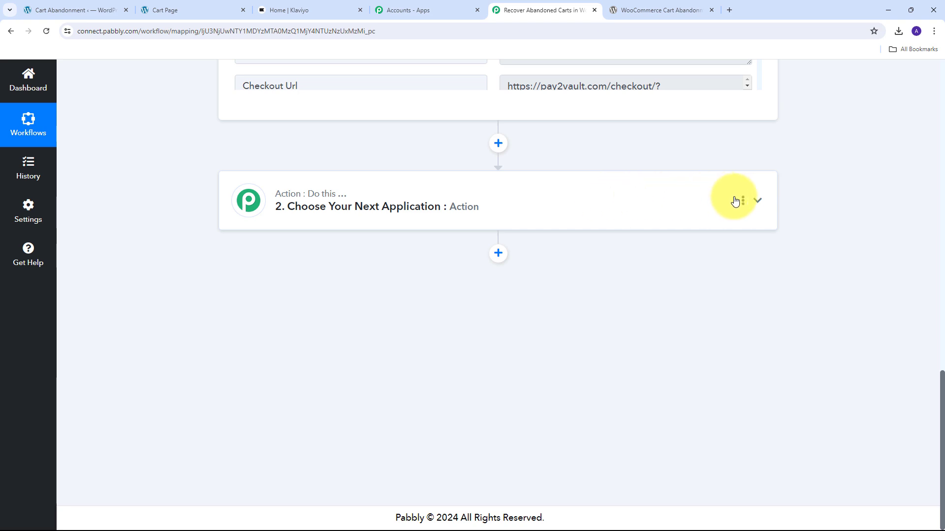
pyautogui.click(755, 203)
pyautogui.scroll(2, 305, 277)
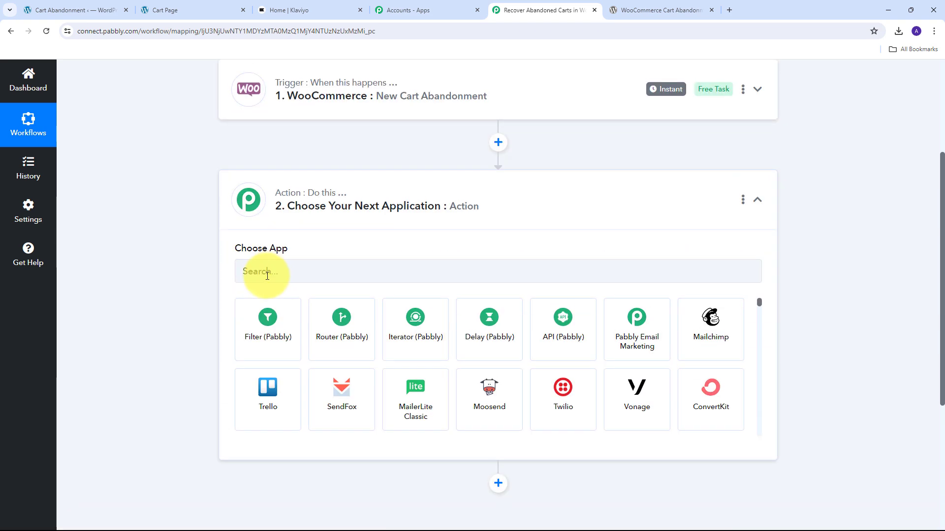
pyautogui.click(267, 276)
pyautogui.write('Kl')
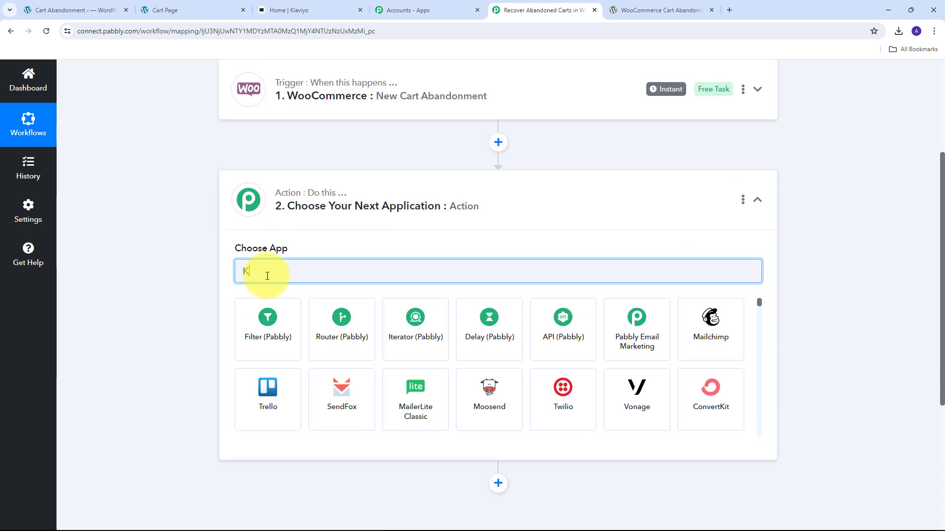
pyautogui.write('aviyo')
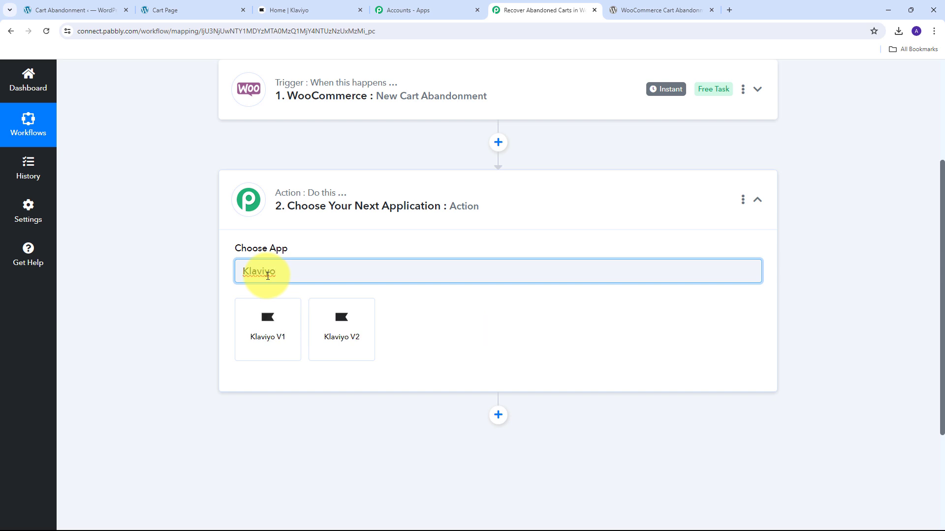
pyautogui.click(345, 335)
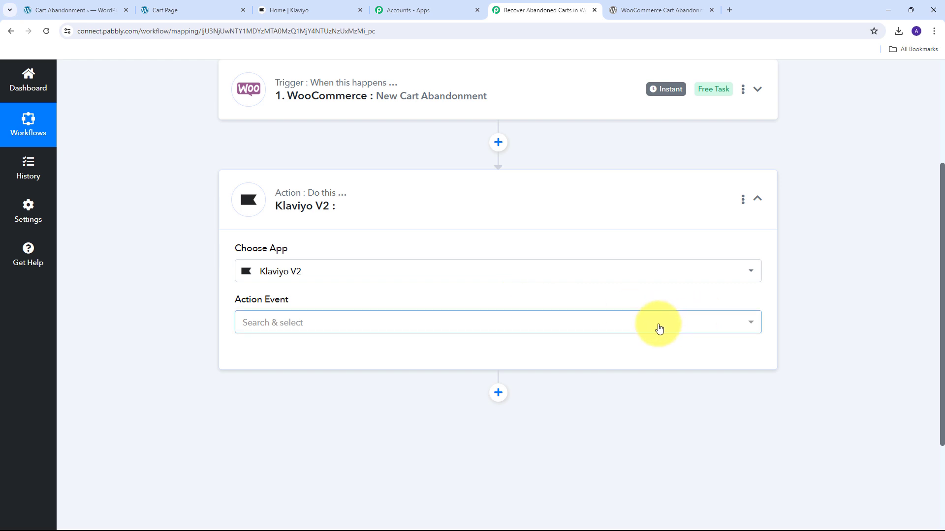
pyautogui.click(625, 325)
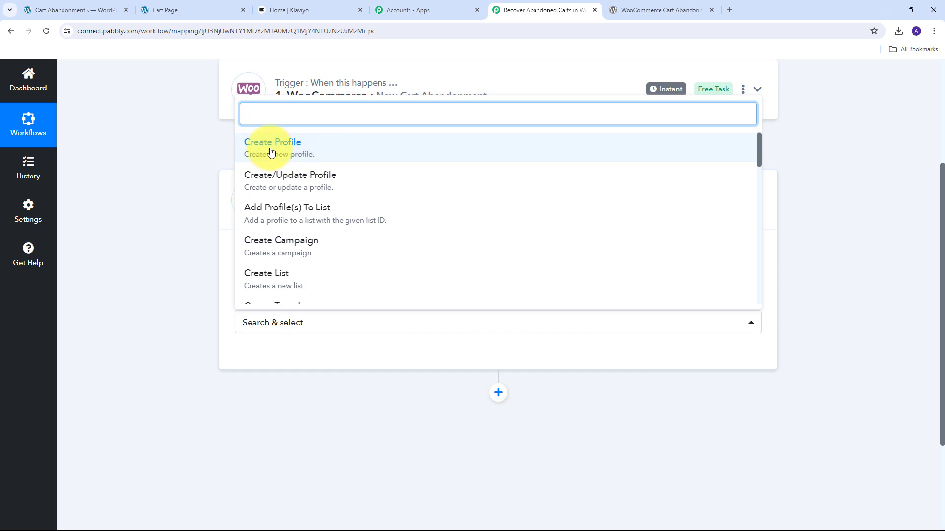
pyautogui.click(317, 153)
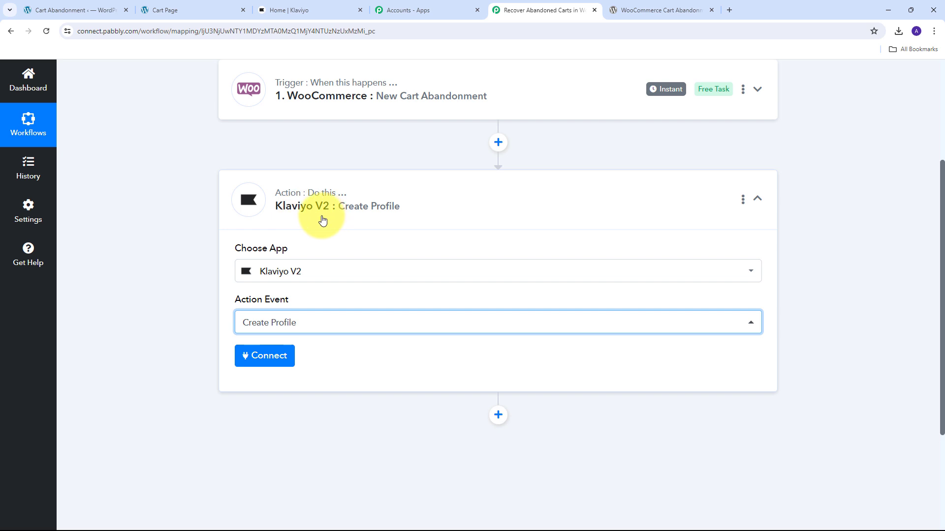
# Step: Start a new Klaviyo V2 connection for the Create Profile action with revision 2024-02-15
pyautogui.click(253, 356)
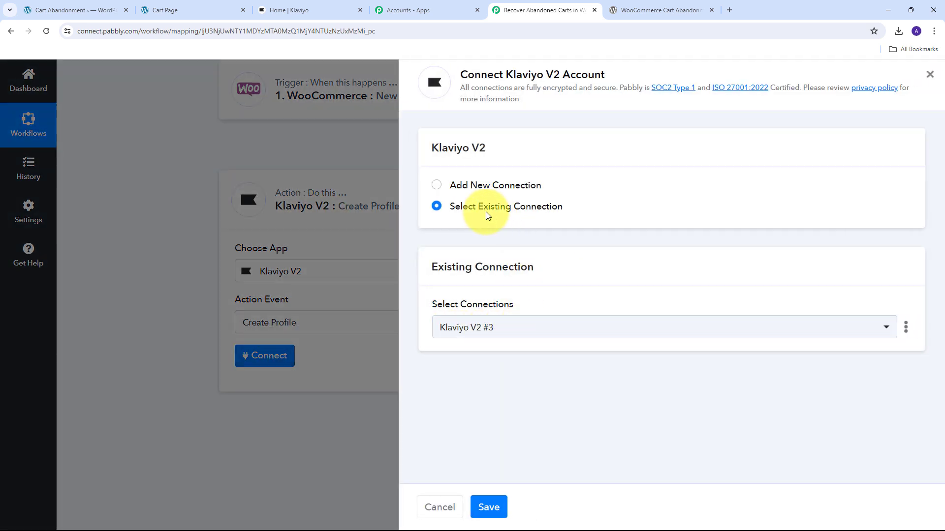
pyautogui.click(497, 188)
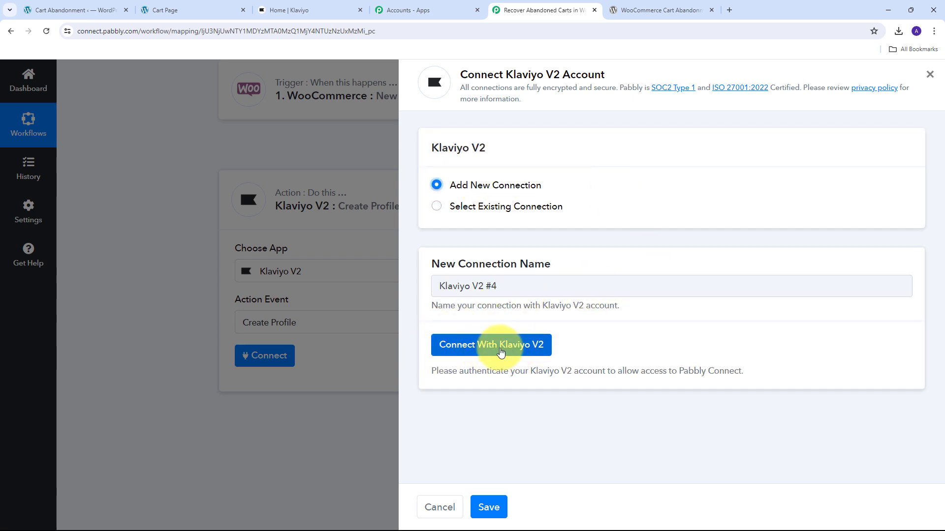
pyautogui.click(477, 350)
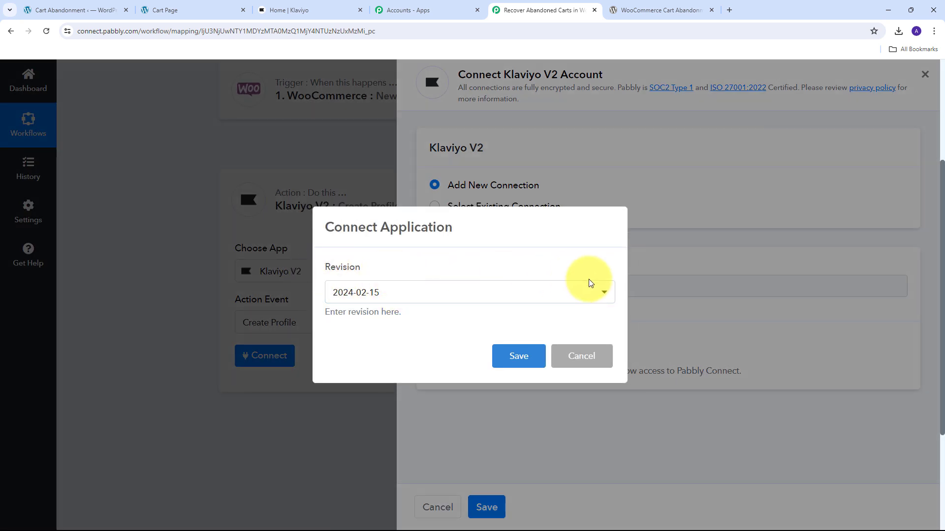
pyautogui.click(493, 295)
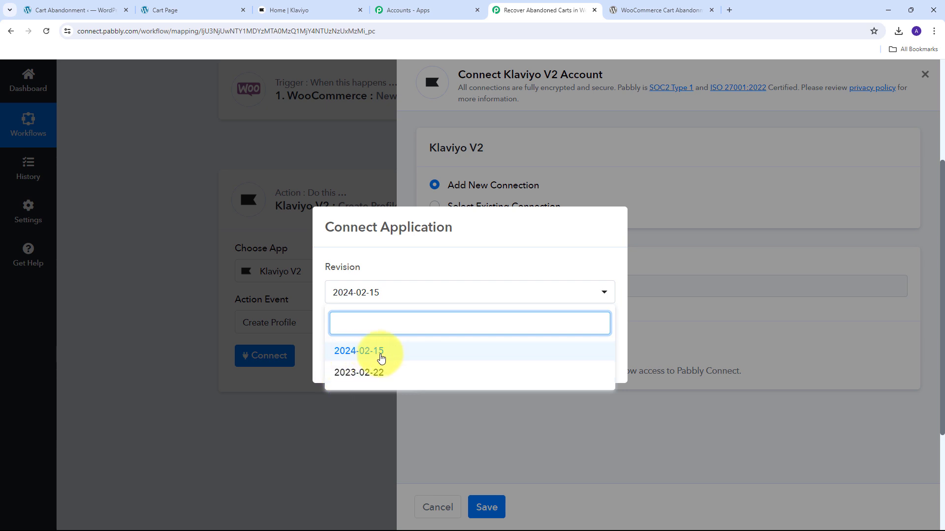
pyautogui.click(381, 355)
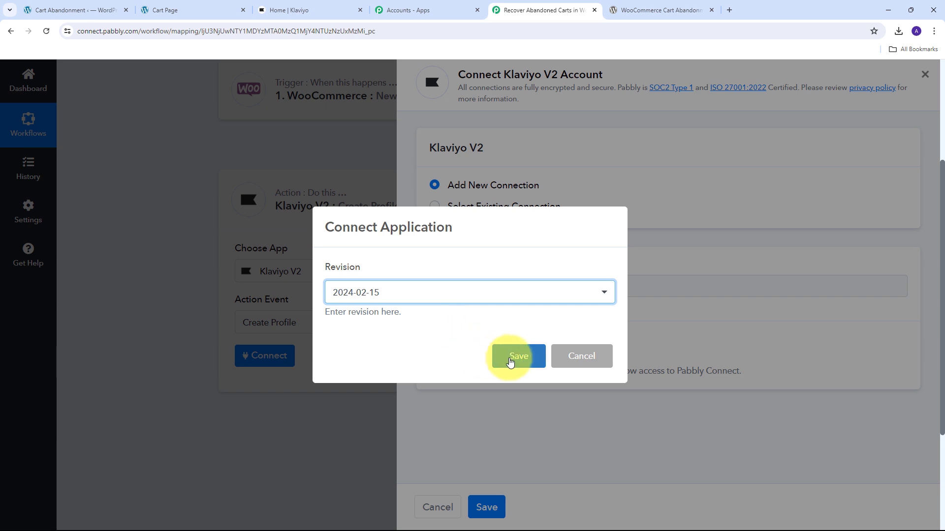
pyautogui.click(510, 362)
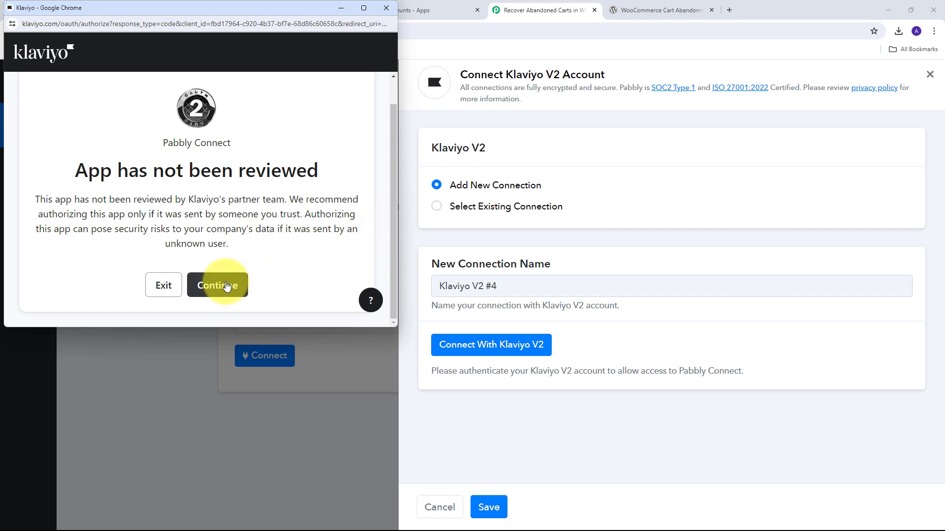
# Step: Authorize Pabbly Connect in Klaviyo for the current Pabbly account and allow the requested access
pyautogui.click(217, 284)
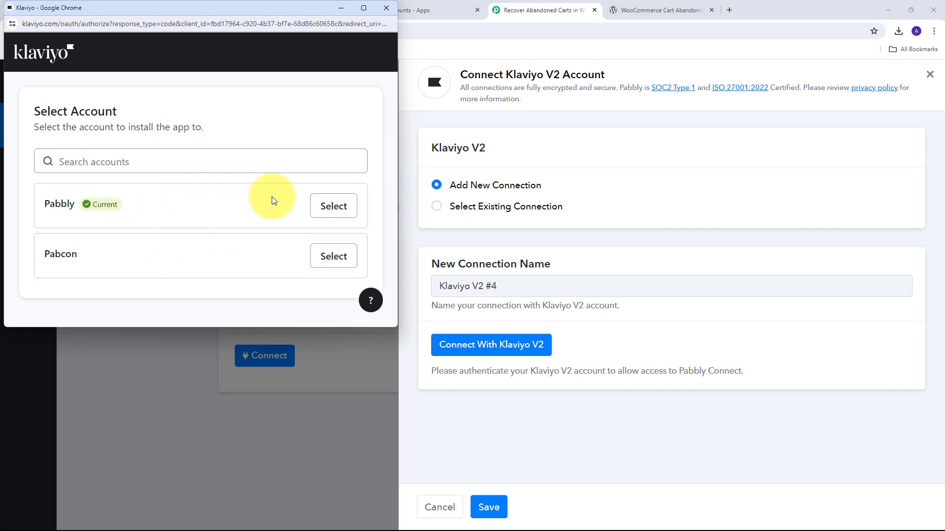
pyautogui.click(326, 206)
pyautogui.scroll(-1, 305, 169)
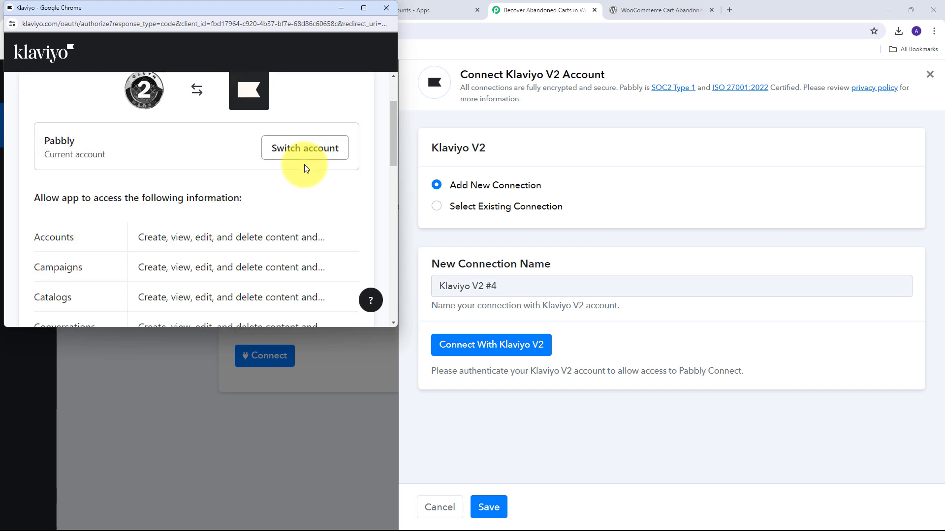
pyautogui.scroll(-8, 306, 168)
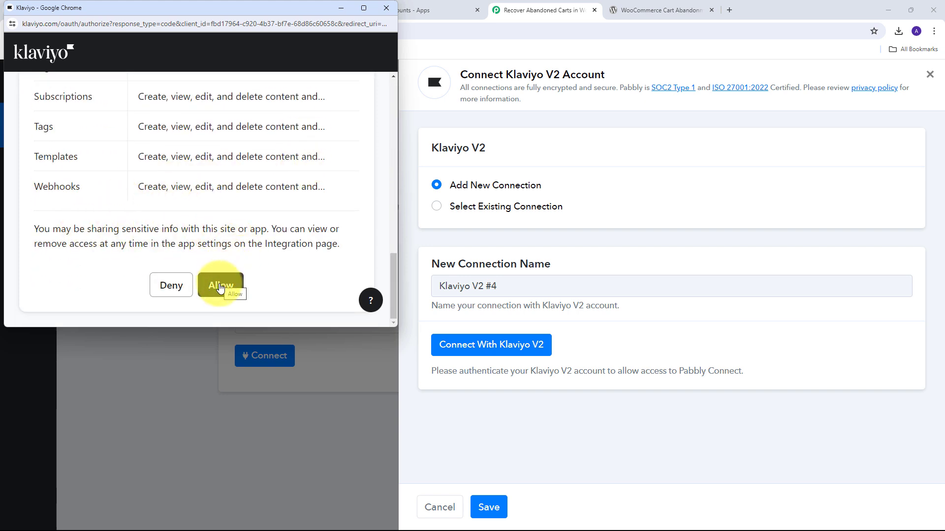
pyautogui.click(220, 288)
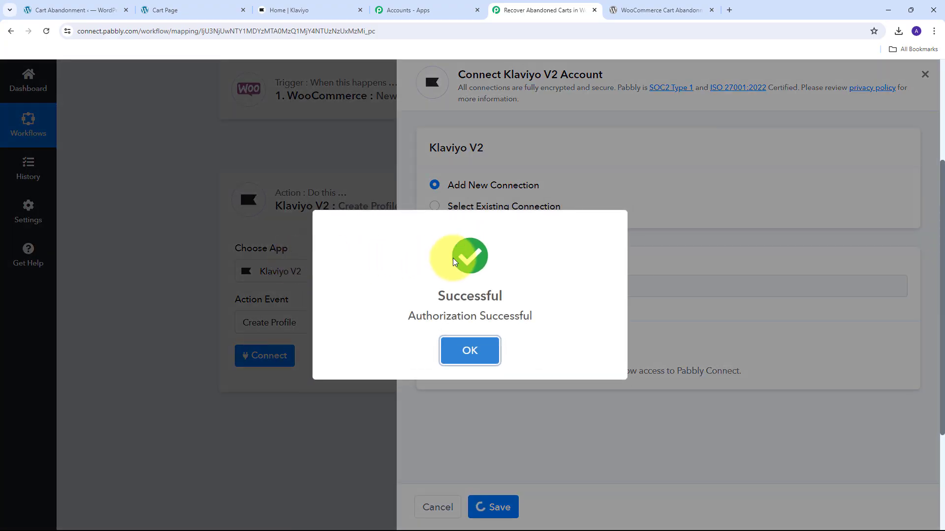
# Step: Map the Email Address field of the Create Profile action to the Email value from the WooCommerce trigger
pyautogui.scroll(-1, 457, 205)
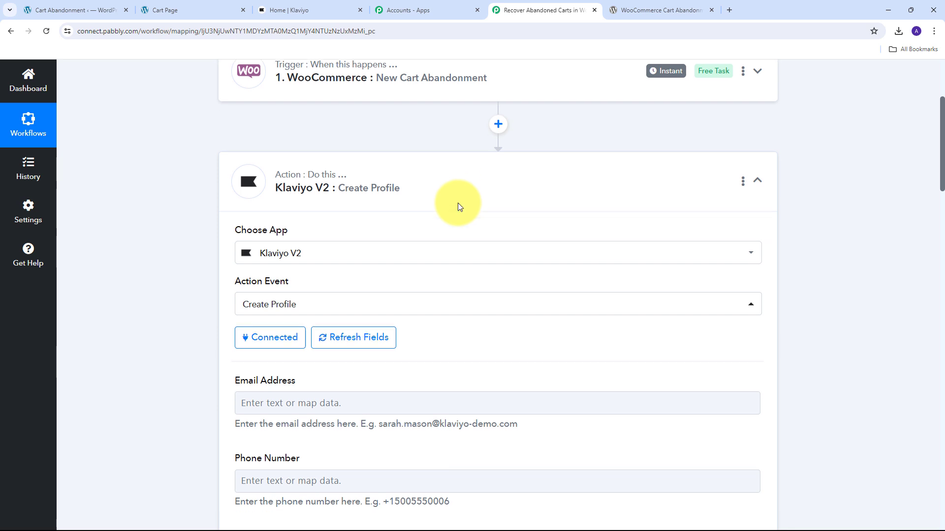
pyautogui.scroll(-5, 448, 178)
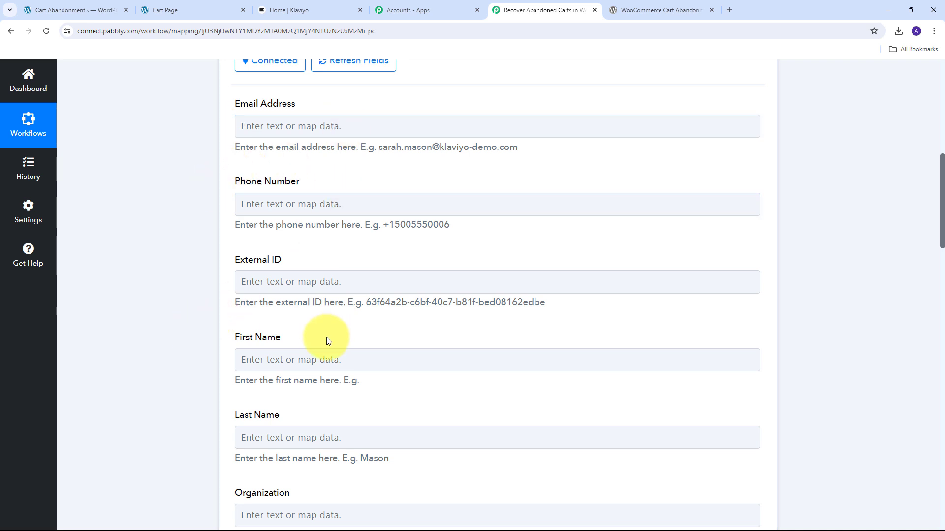
pyautogui.scroll(-2, 365, 317)
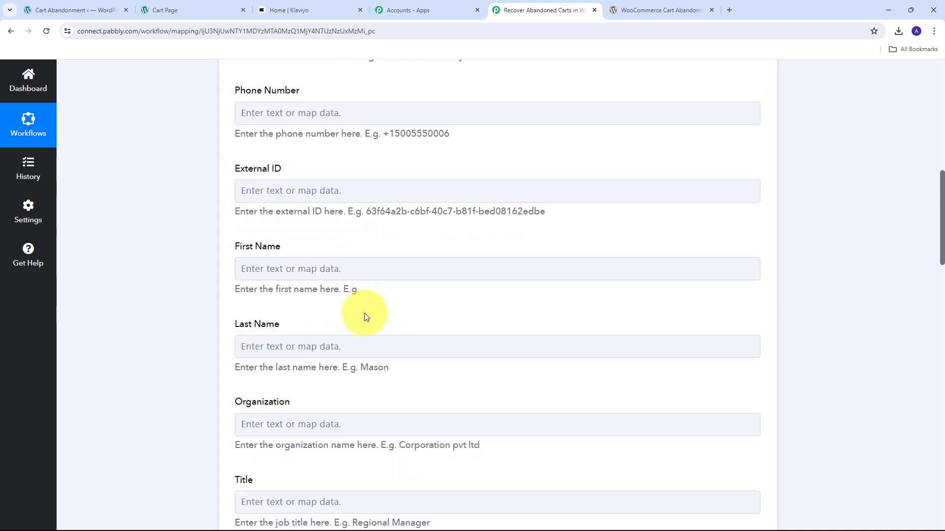
pyautogui.scroll(3, 367, 316)
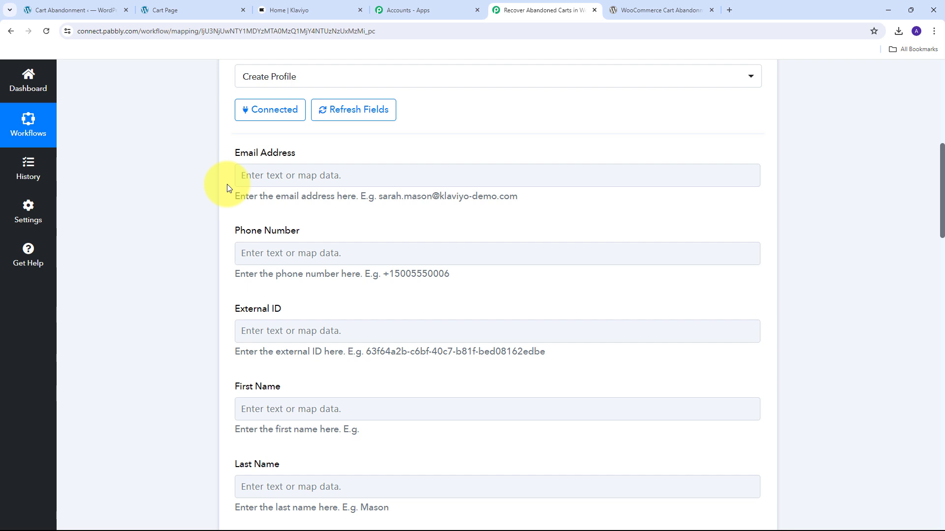
pyautogui.click(296, 175)
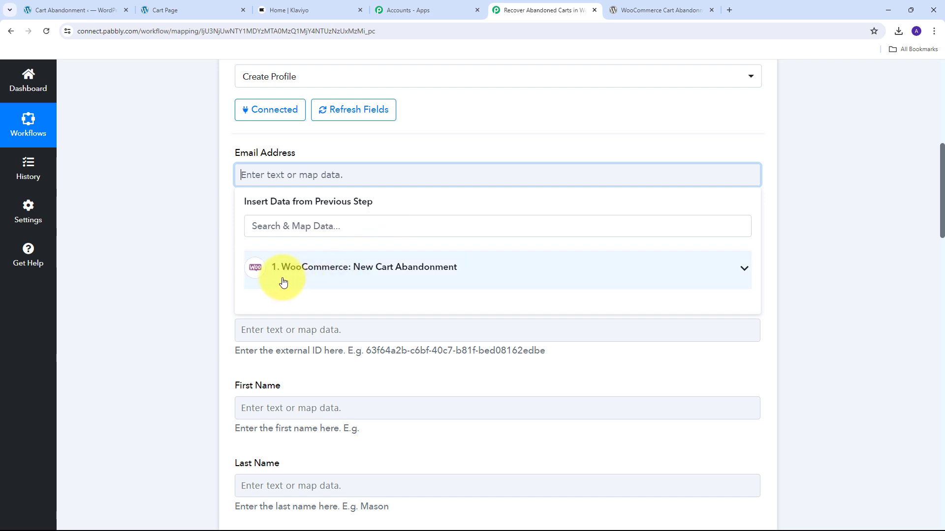
pyautogui.click(295, 228)
pyautogui.write('Email')
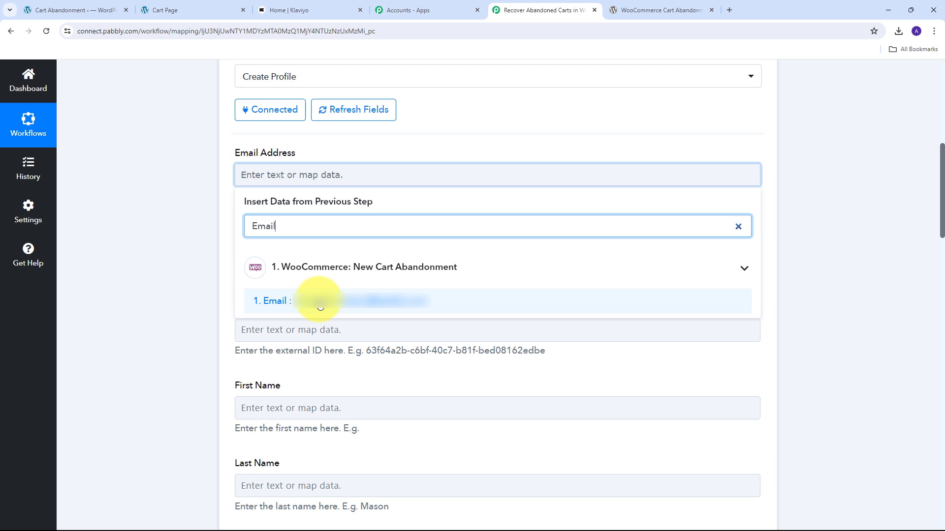
pyautogui.click(320, 303)
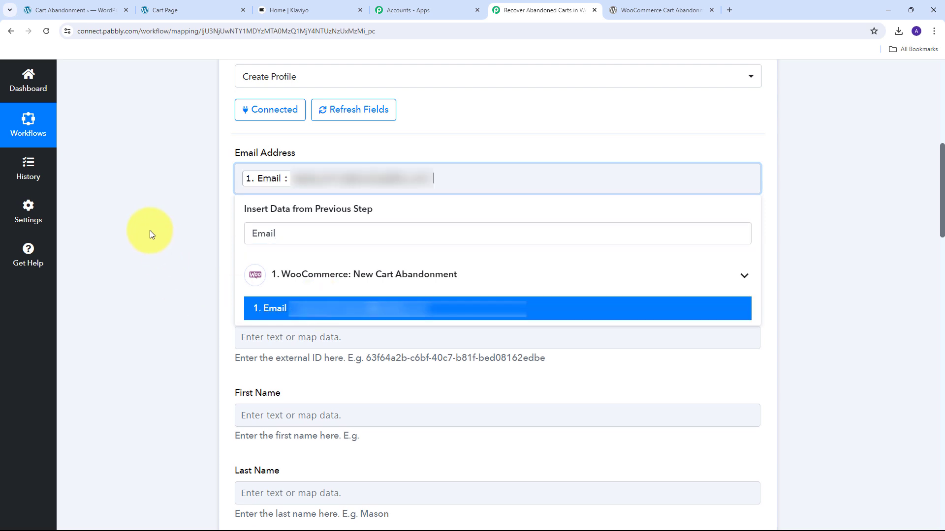
# Step: Map the Phone Number field to the Phone value from the WooCommerce trigger
pyautogui.click(273, 271)
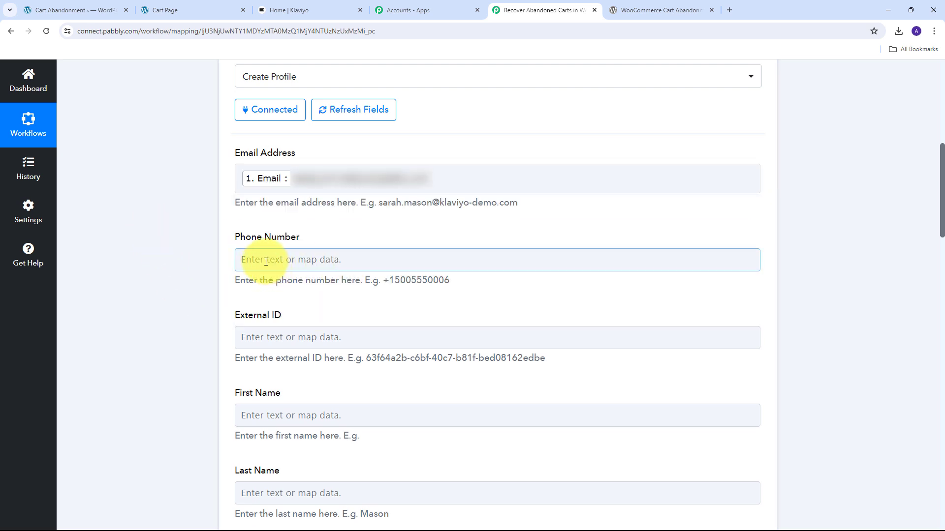
pyautogui.click(266, 261)
pyautogui.click(292, 312)
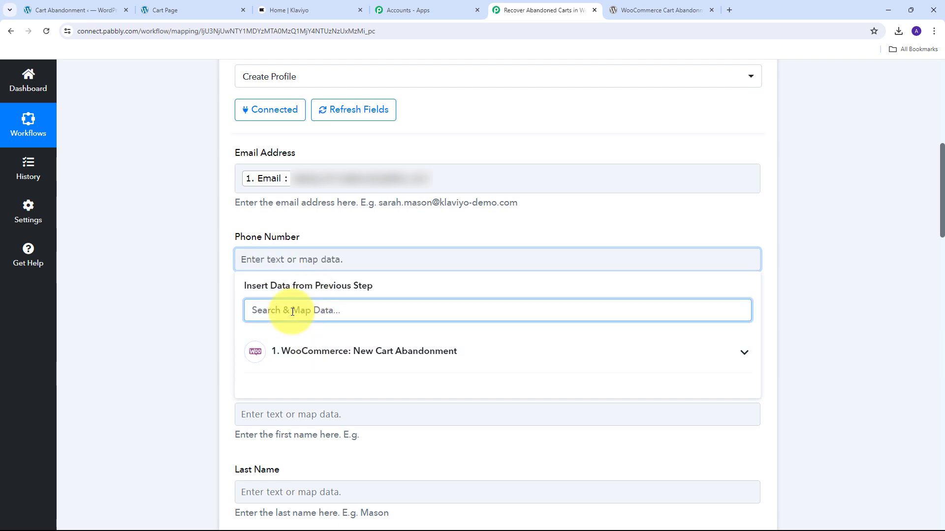
pyautogui.write('Phone')
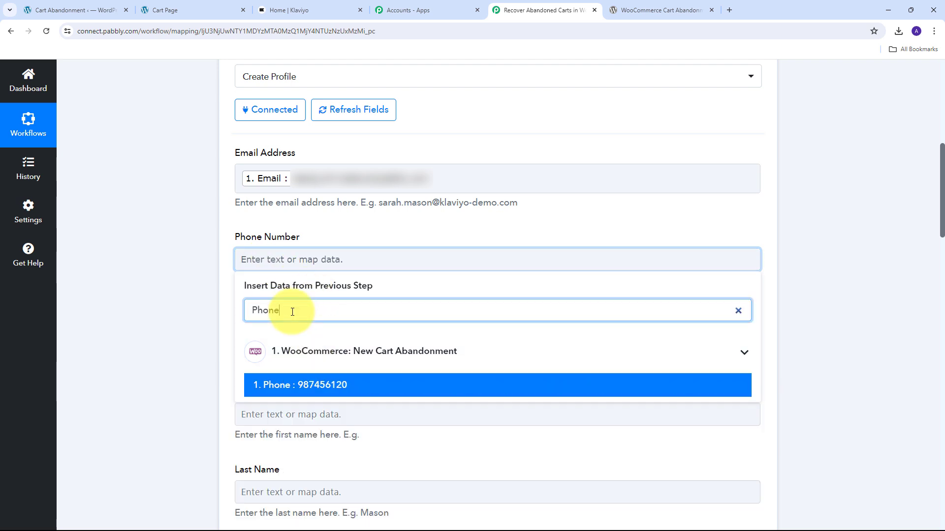
pyautogui.click(328, 389)
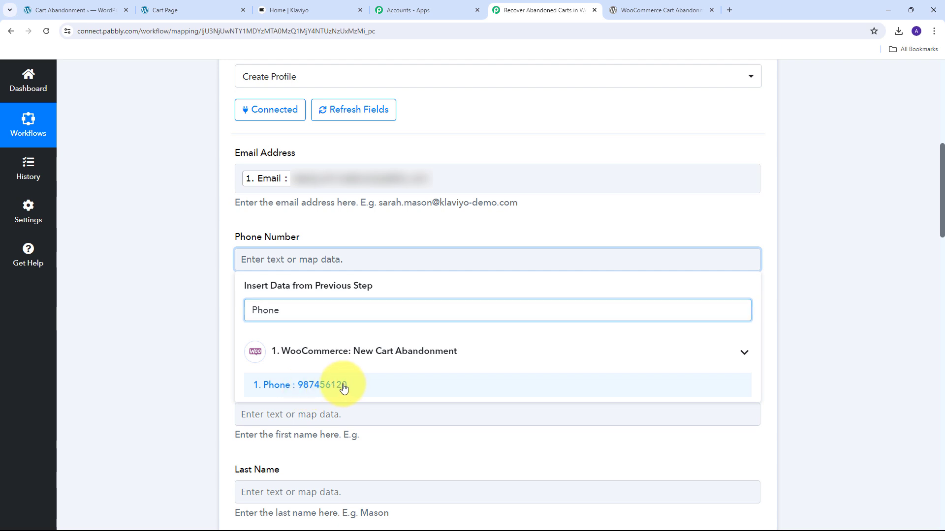
# Step: Map the First Name and Last Name fields to the matching values from the WooCommerce trigger
pyautogui.scroll(-5, 158, 258)
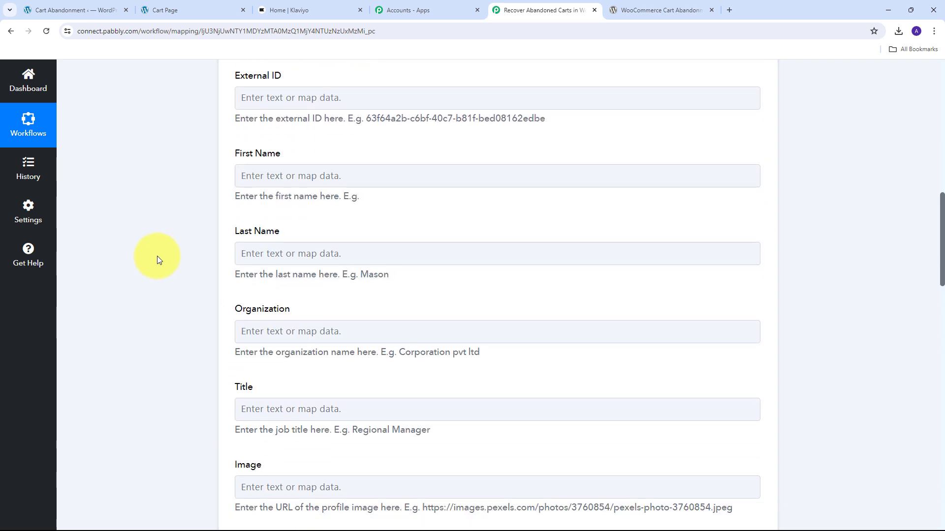
pyautogui.click(266, 176)
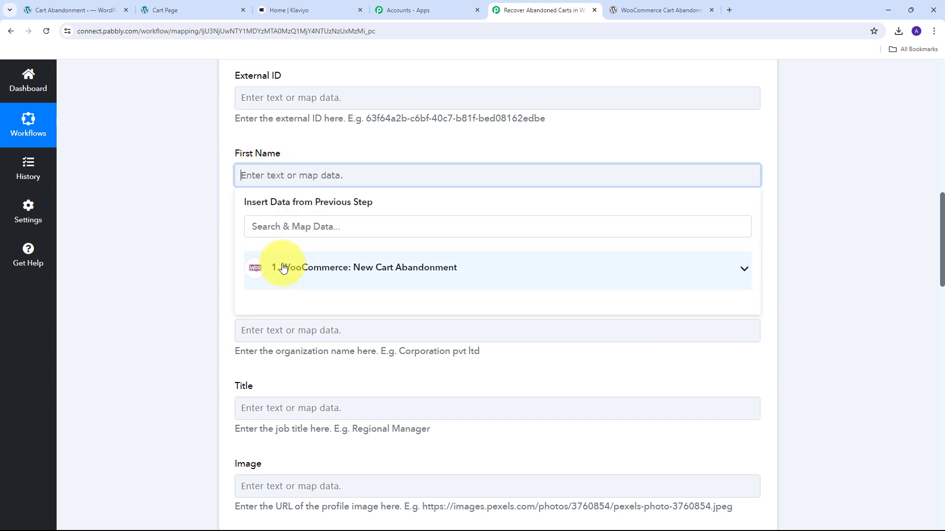
pyautogui.click(290, 228)
pyautogui.write('First')
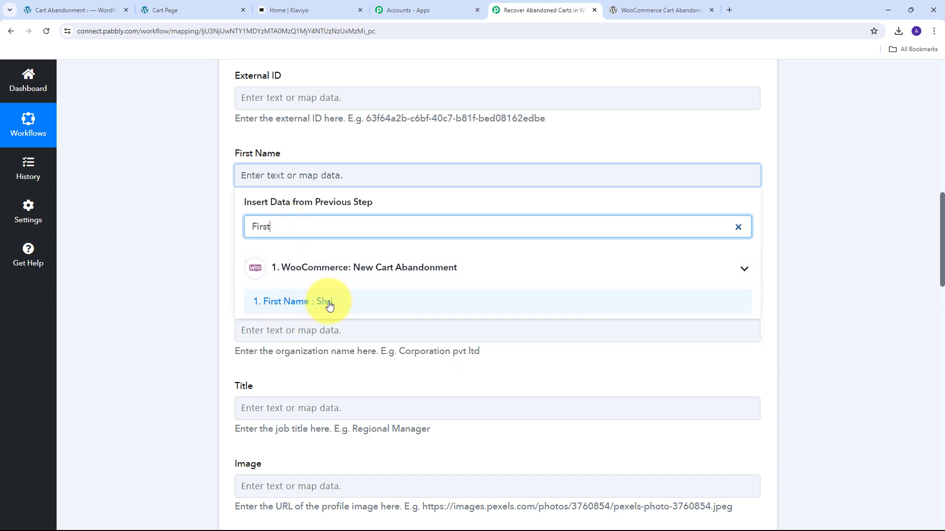
pyautogui.click(324, 304)
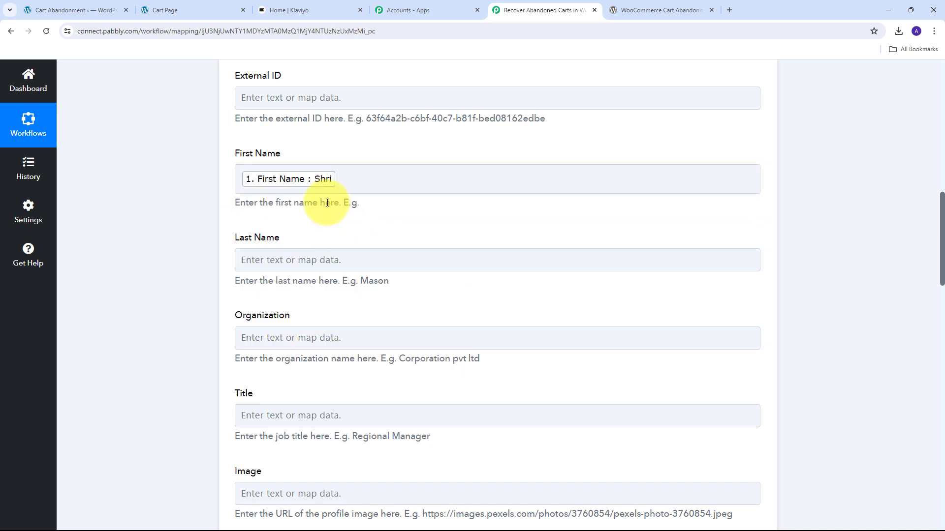
pyautogui.click(270, 258)
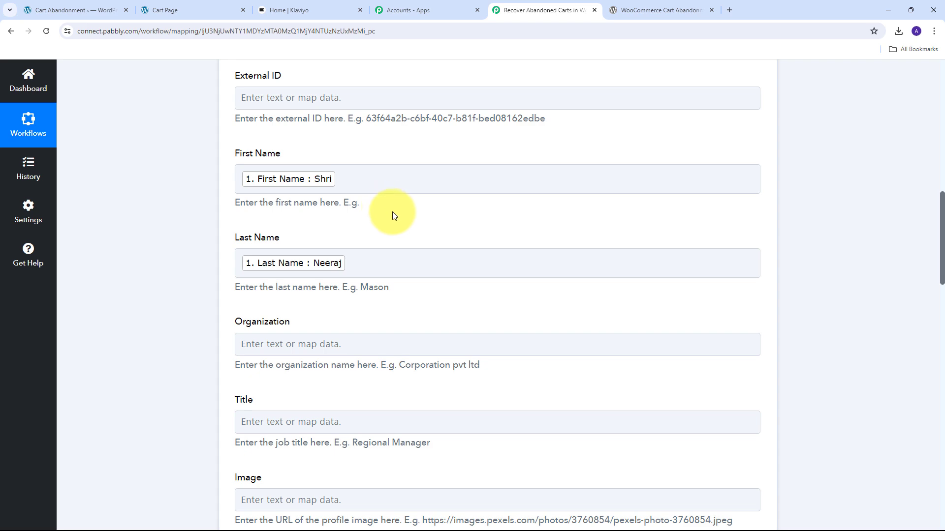
# Step: Save the Create Profile action with a test request, and check the Profiles list in Klaviyo
pyautogui.scroll(-20, 425, 217)
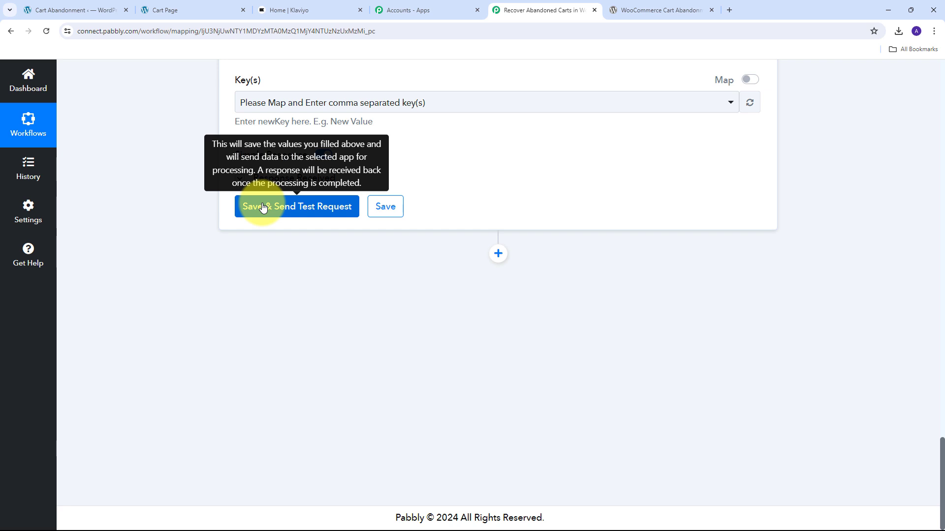
pyautogui.click(262, 207)
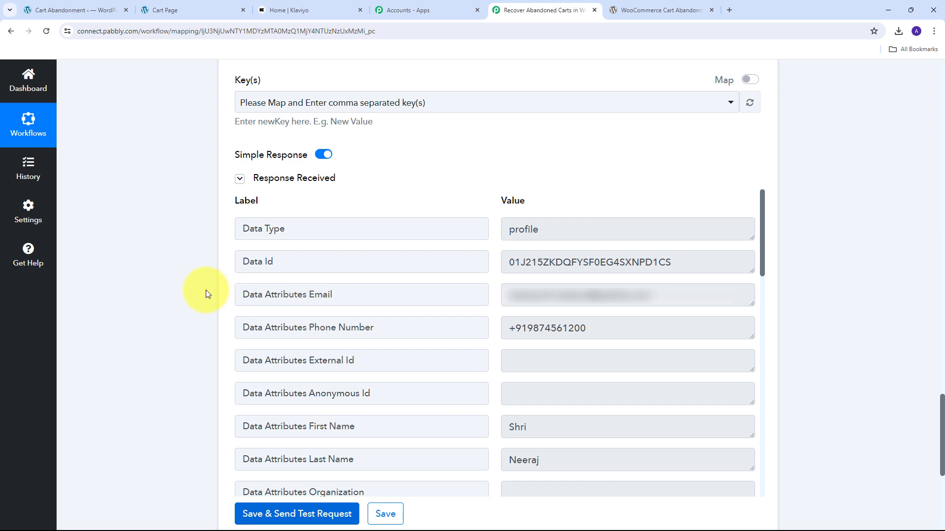
pyautogui.click(300, 11)
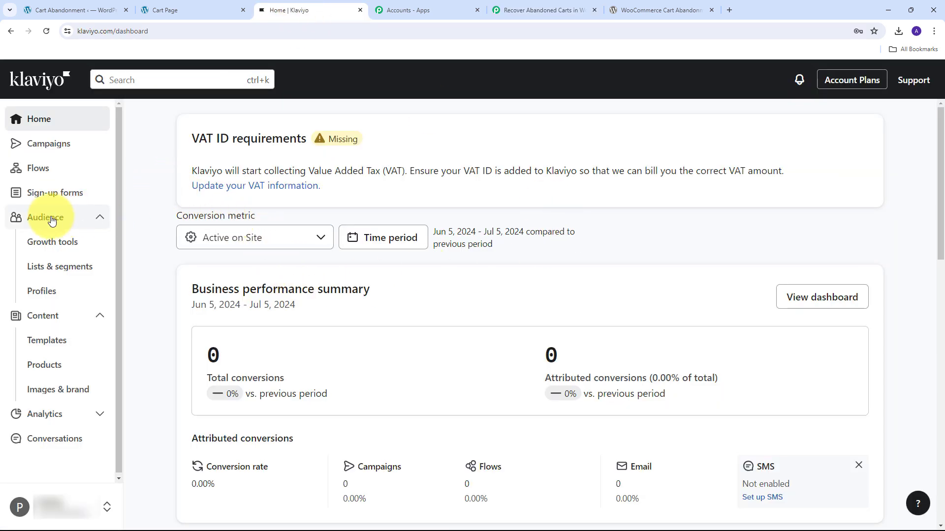
pyautogui.click(29, 295)
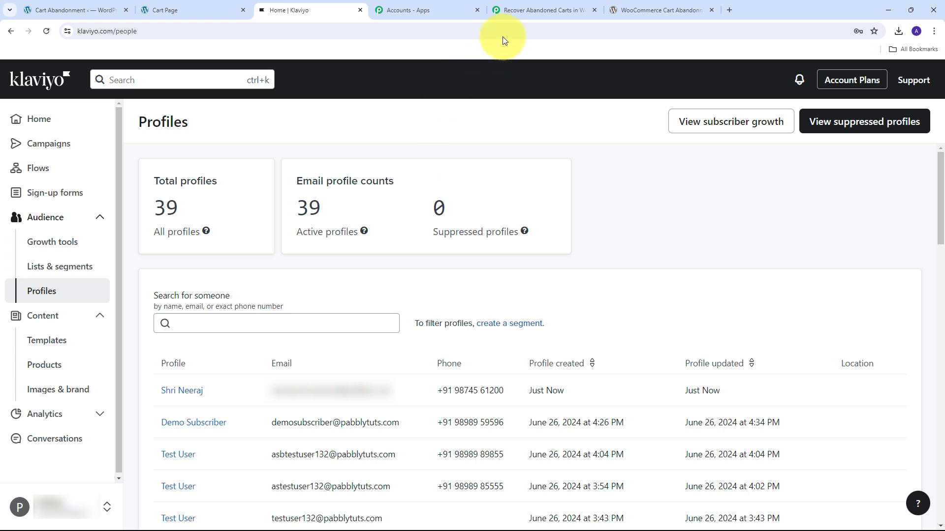
# Step: Return to the Pabbly Connect workflow and add a Klaviyo V2 action with the Subscribe Profile(s) event after Create Profile
pyautogui.click(536, 10)
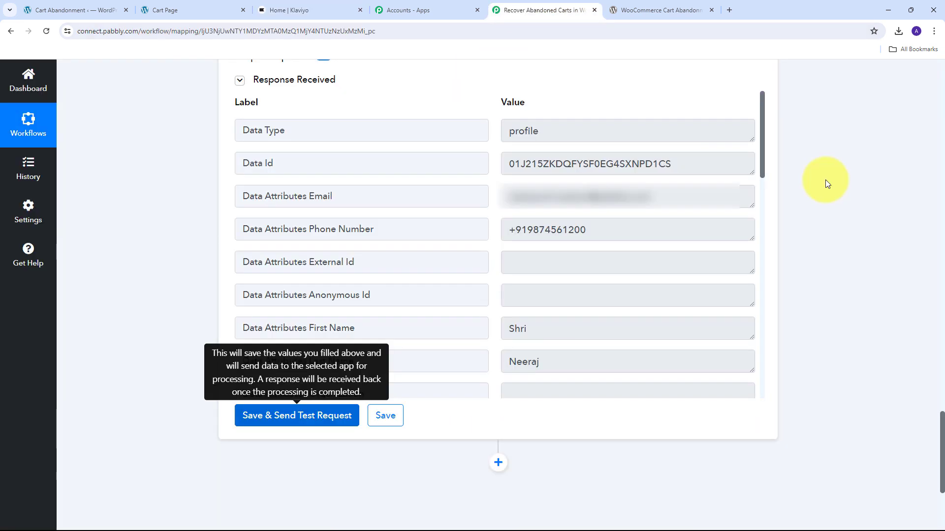
pyautogui.click(499, 463)
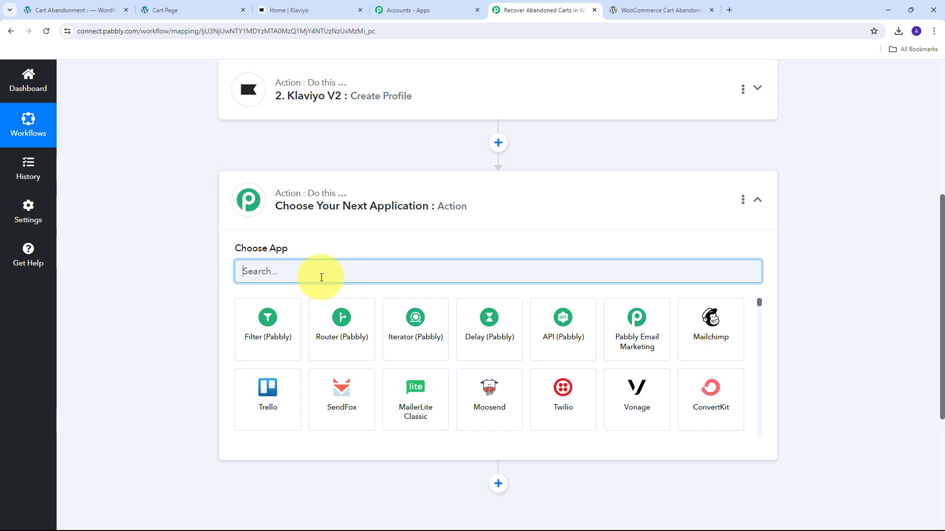
pyautogui.write('klaviyo')
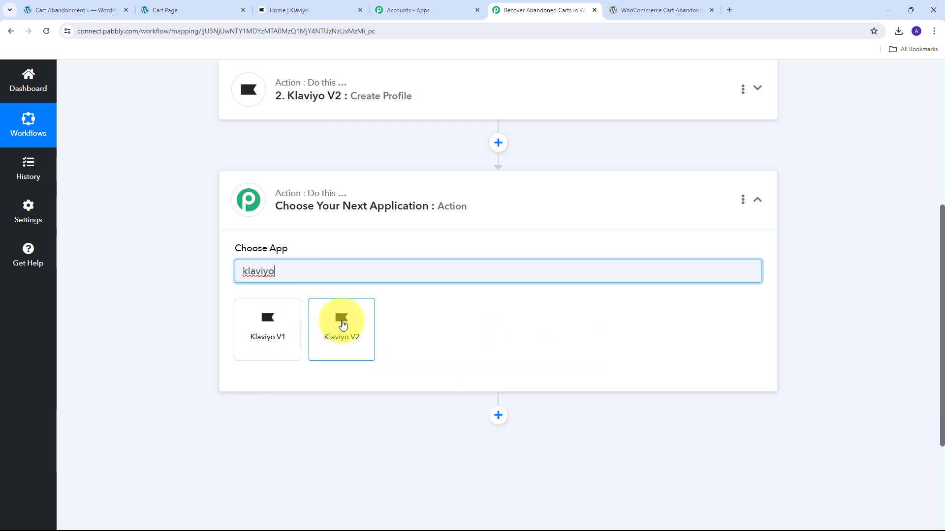
pyautogui.click(339, 320)
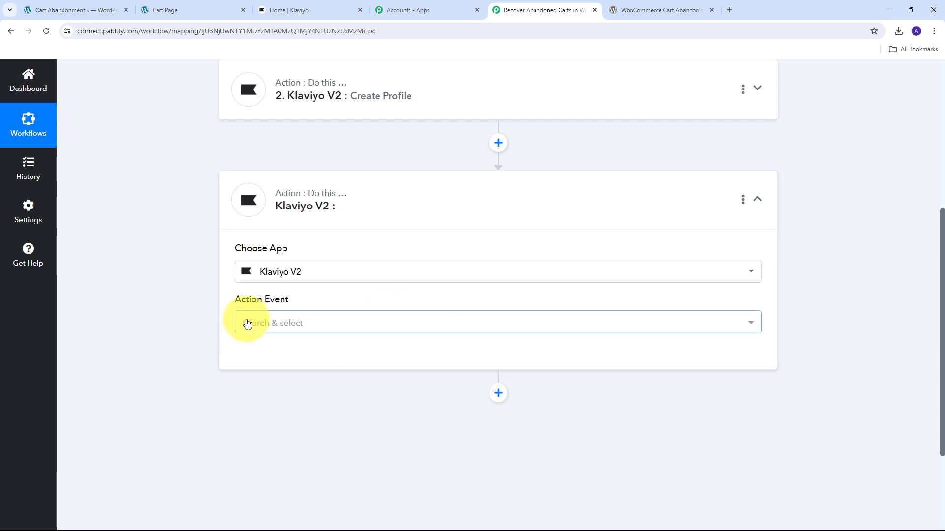
pyautogui.click(421, 328)
pyautogui.scroll(-3, 305, 204)
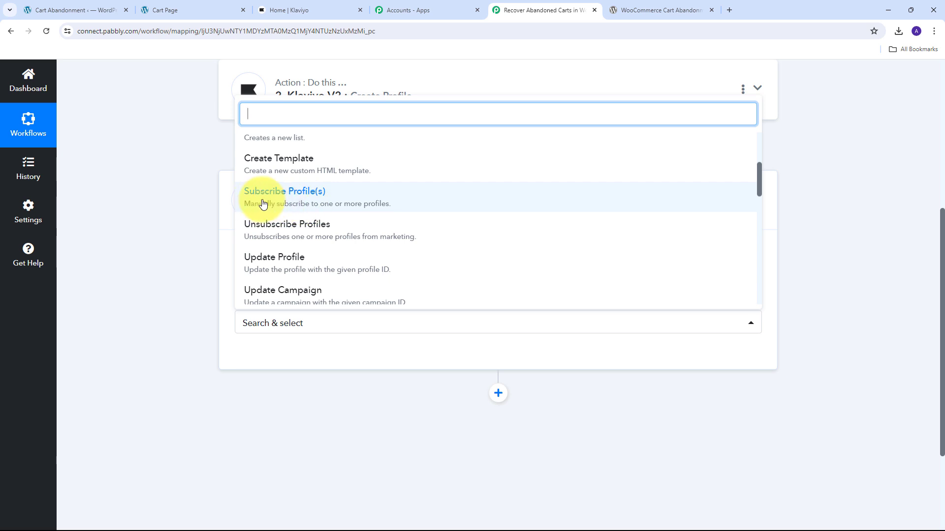
pyautogui.click(313, 199)
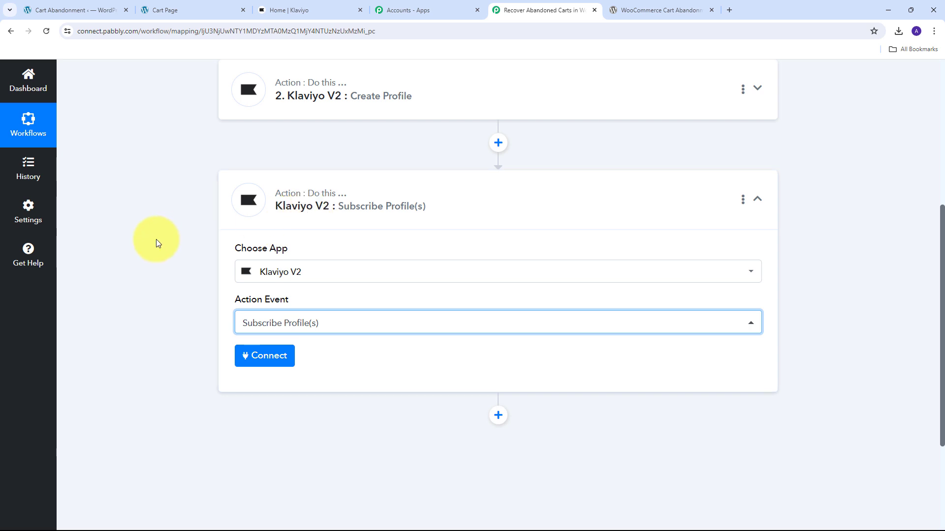
# Step: Connect the Subscribe Profile(s) action through the existing Klaviyo V2 #4 connection
pyautogui.click(261, 356)
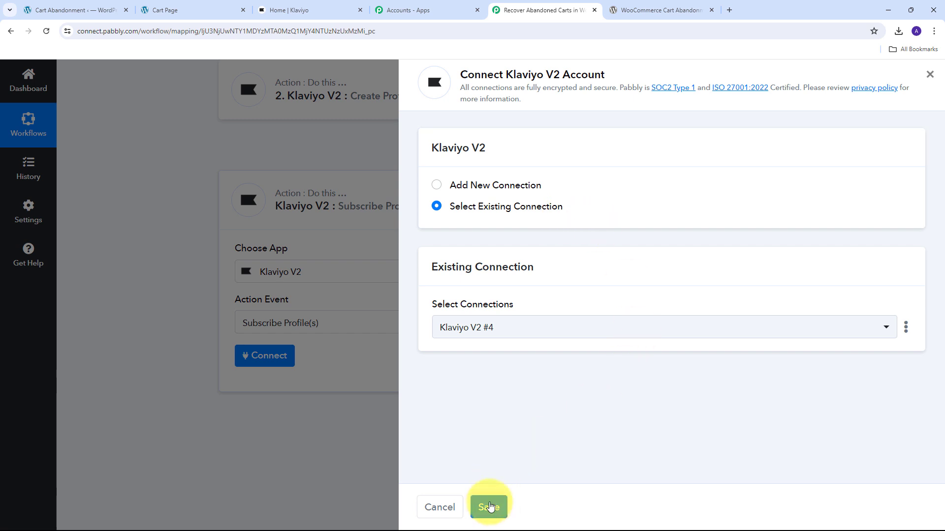
pyautogui.click(489, 507)
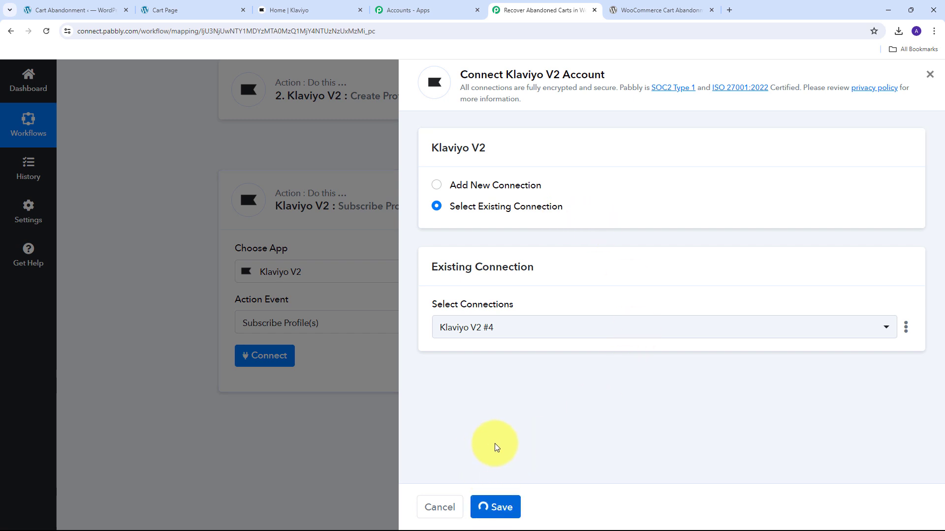
pyautogui.scroll(-4, 347, 297)
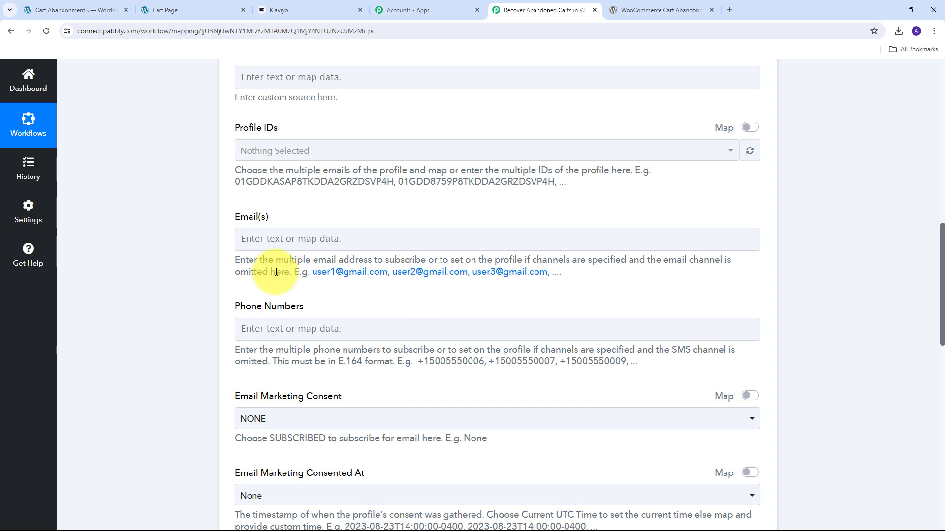
# Step: Enable mapping for Profile IDs and map the field to the Data Id value from the Create Profile step
pyautogui.scroll(7, 421, 375)
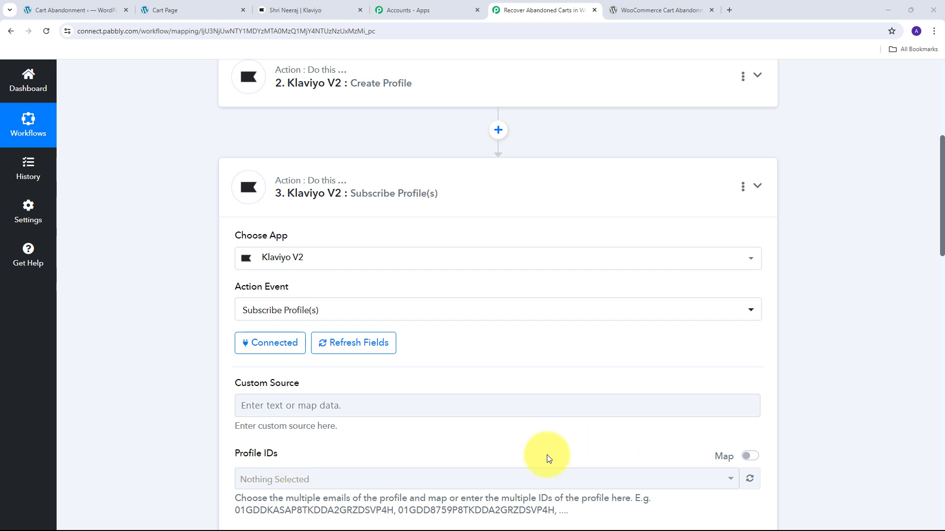
pyautogui.click(750, 456)
pyautogui.click(291, 479)
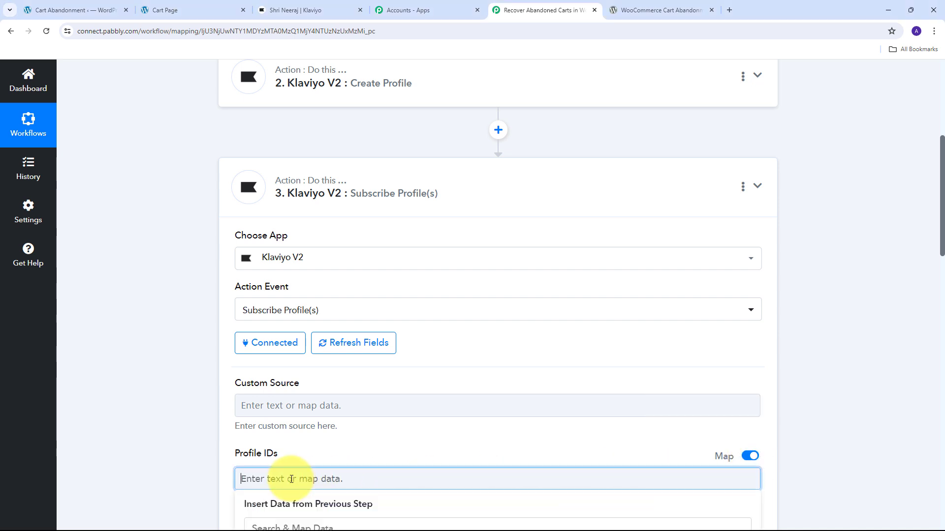
pyautogui.scroll(-2, 348, 476)
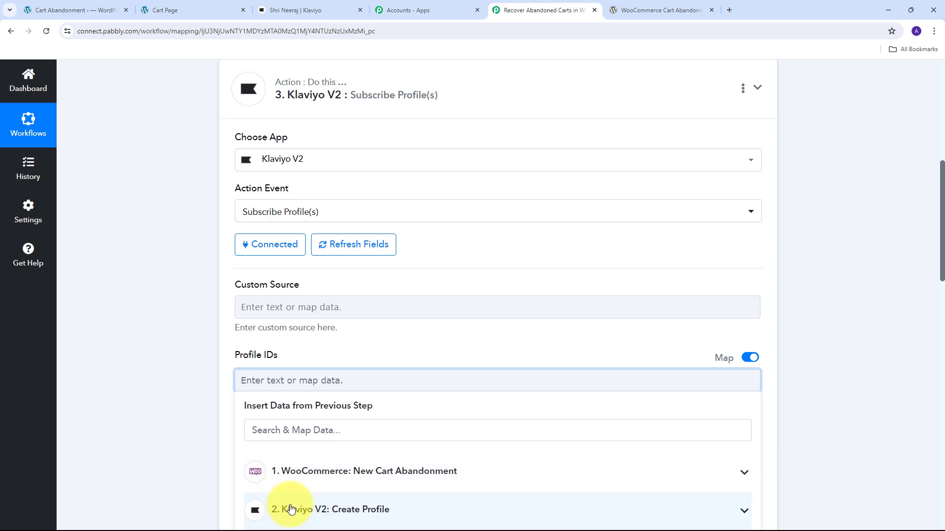
pyautogui.click(422, 507)
pyautogui.scroll(-3, 486, 342)
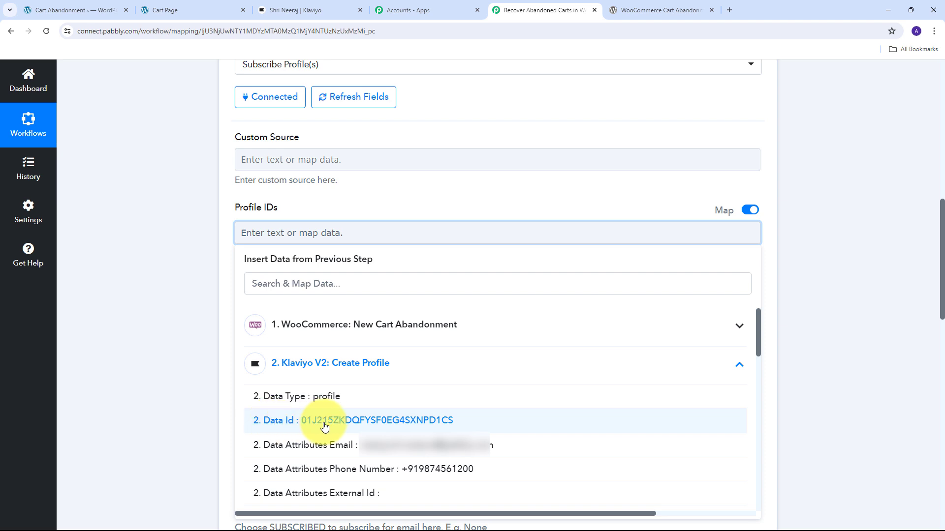
pyautogui.click(324, 426)
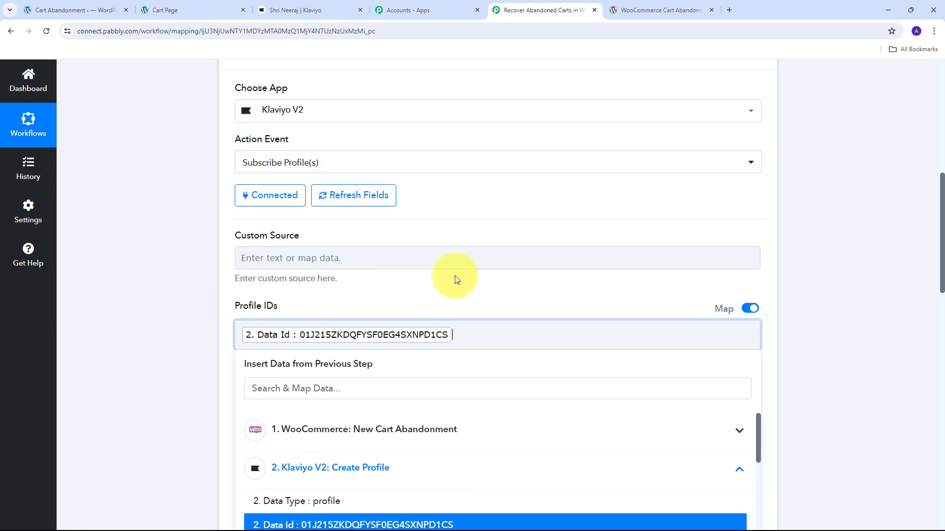
pyautogui.click(352, 306)
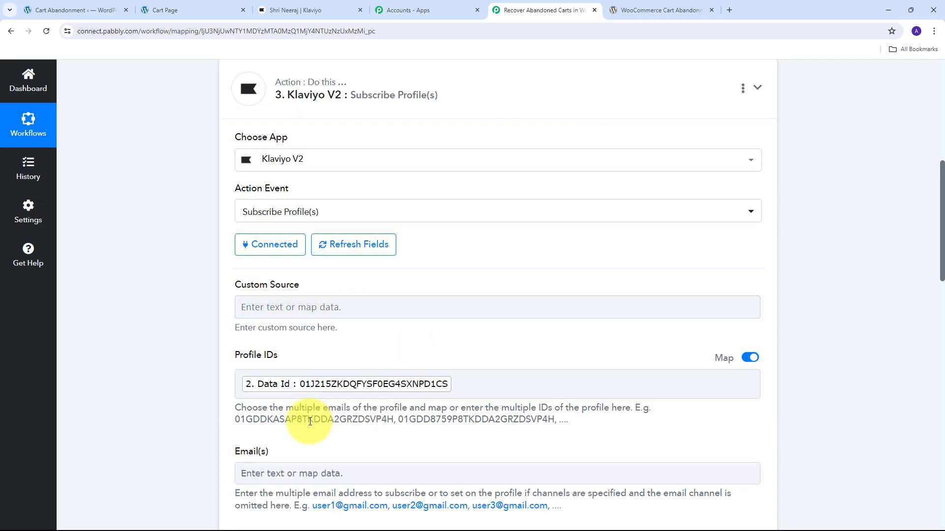
# Step: Map the Email(s) field to the Data Attributes Email value from the Create Profile step
pyautogui.click(301, 475)
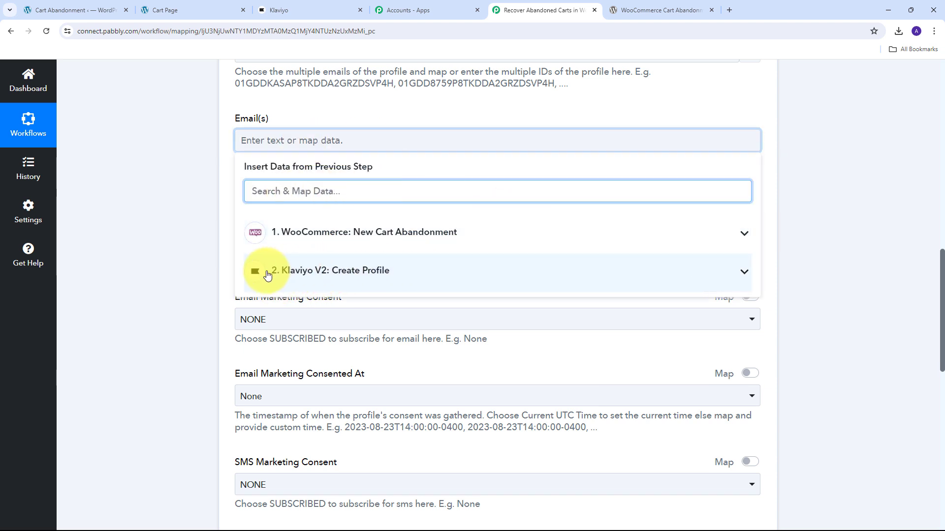
pyautogui.click(466, 275)
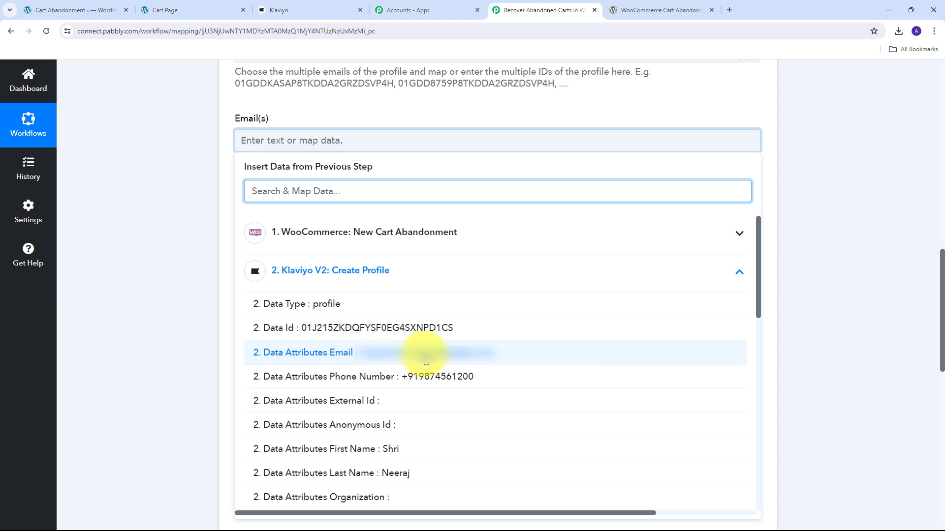
pyautogui.click(426, 361)
pyautogui.click(135, 224)
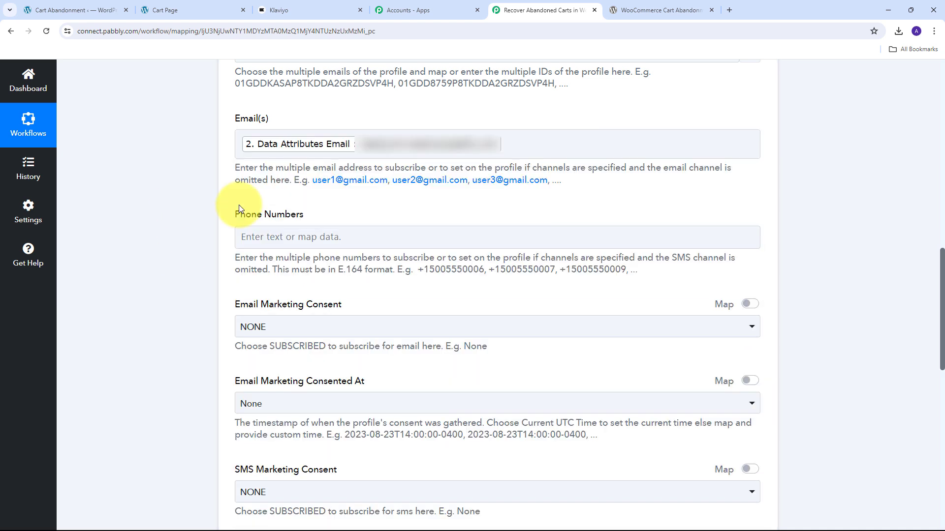
# Step: Map the Phone Numbers field to the Data Attributes Phone Number value from the Create Profile step
pyautogui.click(283, 234)
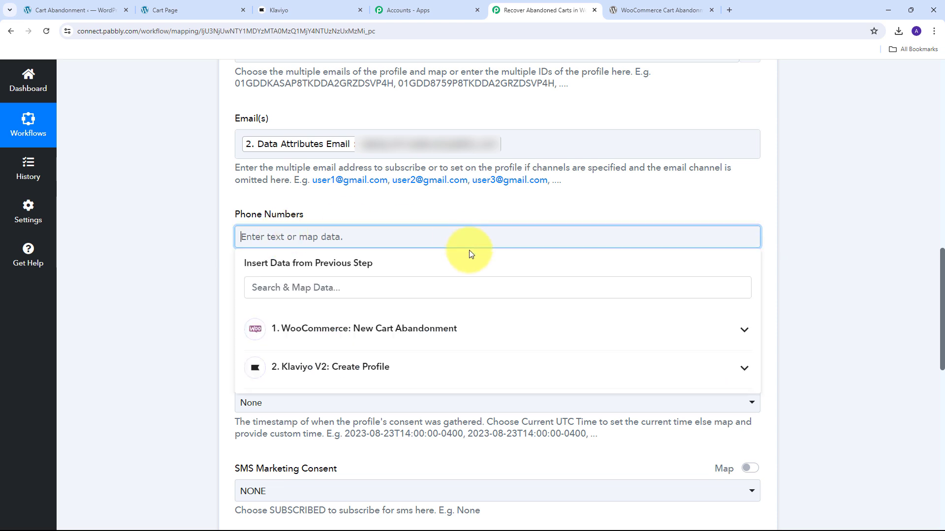
pyautogui.click(374, 367)
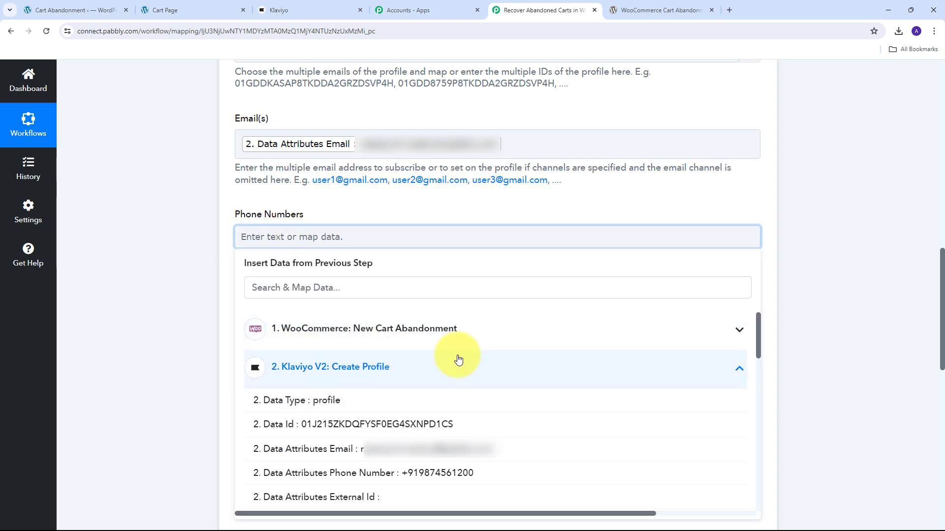
pyautogui.click(423, 476)
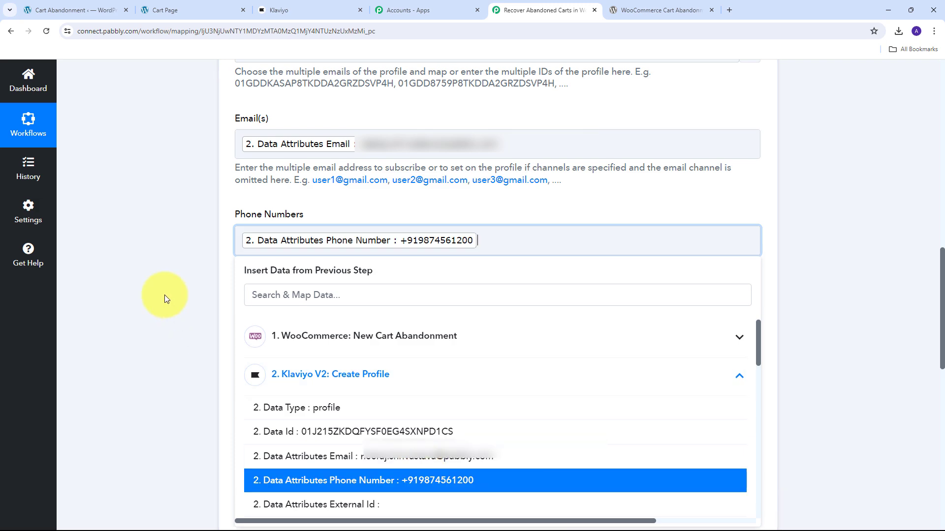
pyautogui.click(163, 252)
# Step: Set Email Marketing Consent to SUBSCRIBED in the Subscribe Profile(s) action
pyautogui.scroll(-4, 368, 246)
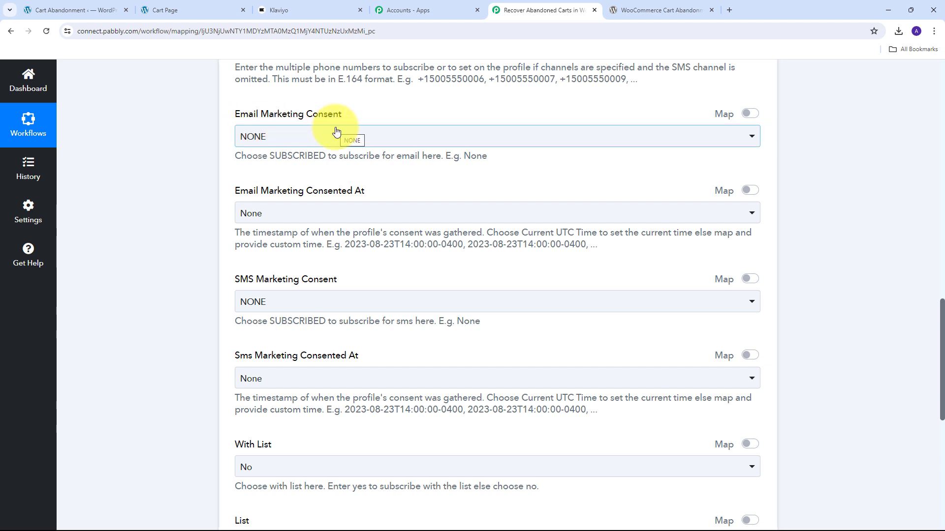
pyautogui.click(541, 139)
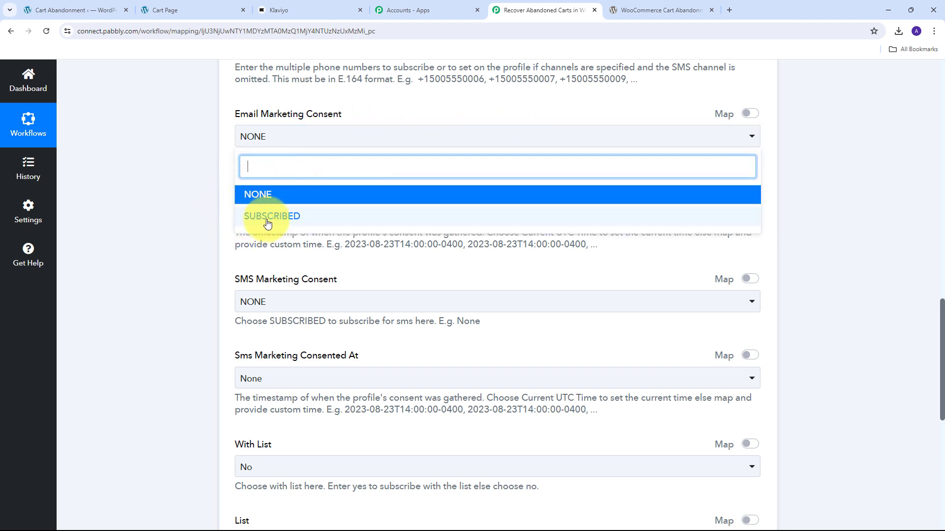
pyautogui.click(291, 218)
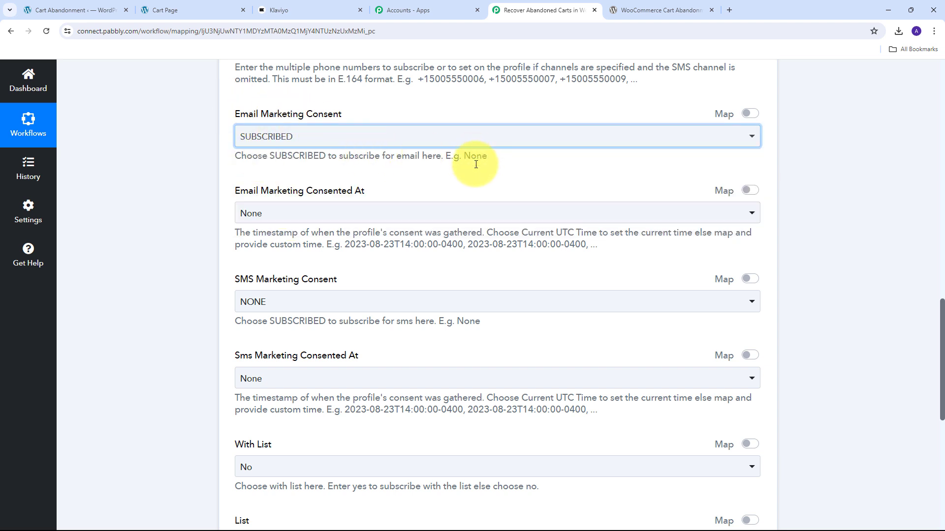
# Step: Set With List to Yes and choose Abondoned Cart on WooCommerce as the list
pyautogui.scroll(-1, 413, 180)
pyautogui.scroll(-6, 412, 178)
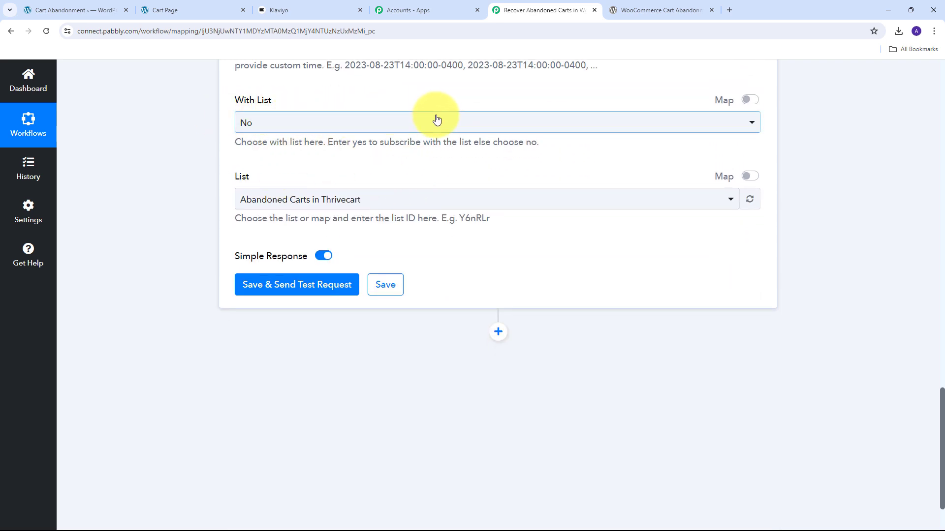
pyautogui.click(493, 127)
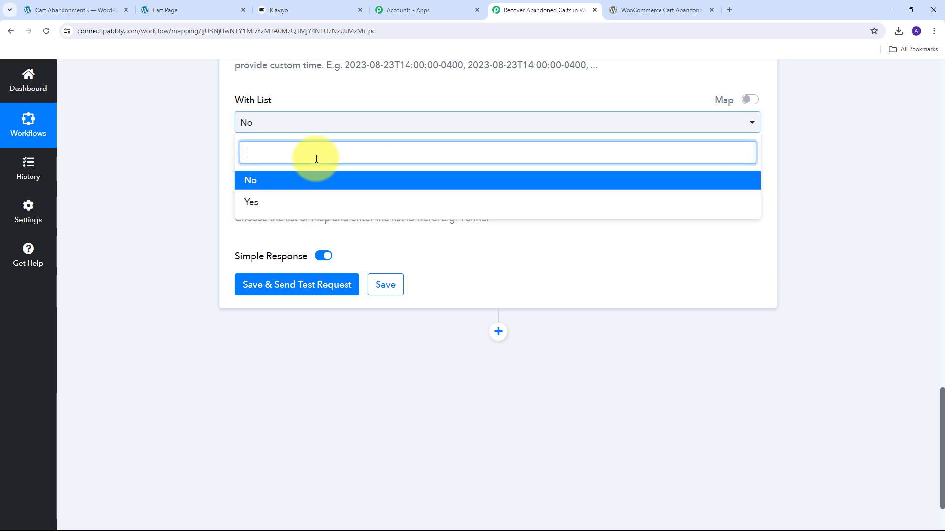
pyautogui.click(255, 204)
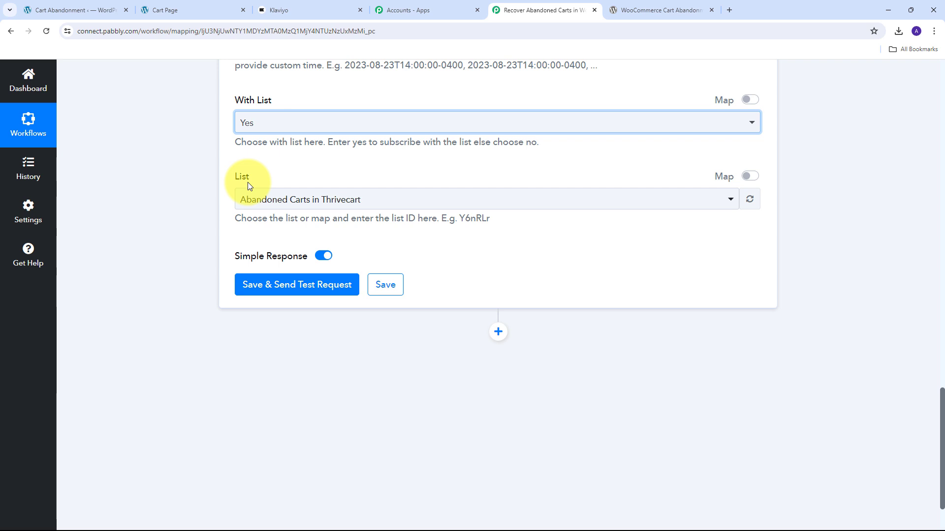
pyautogui.click(445, 199)
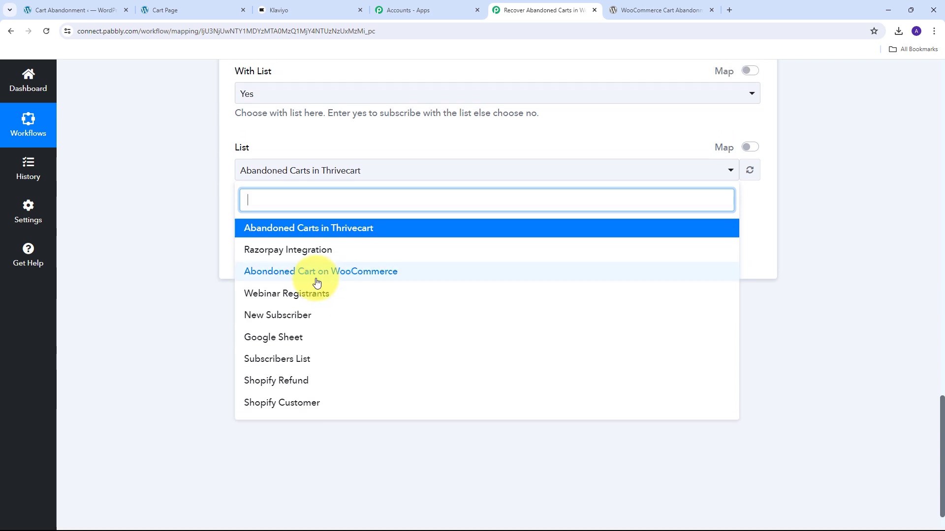
pyautogui.scroll(1, 288, 284)
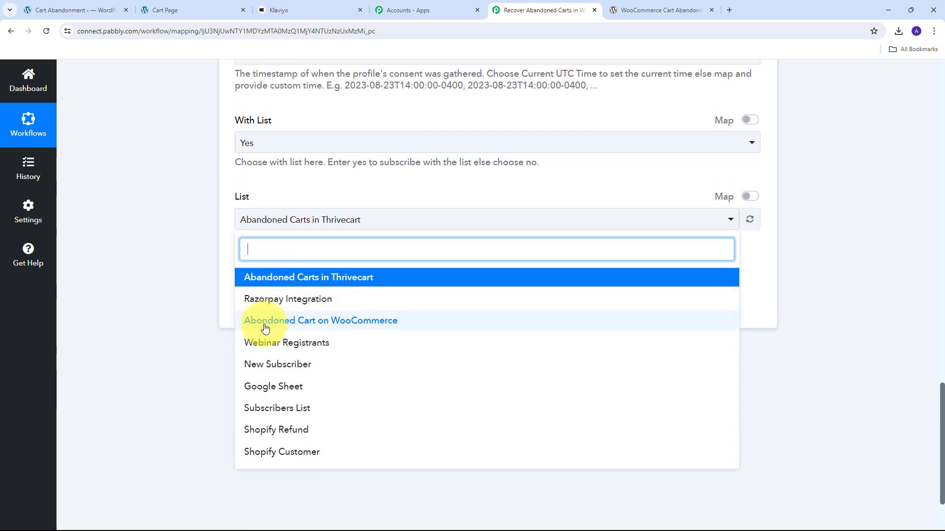
pyautogui.click(334, 322)
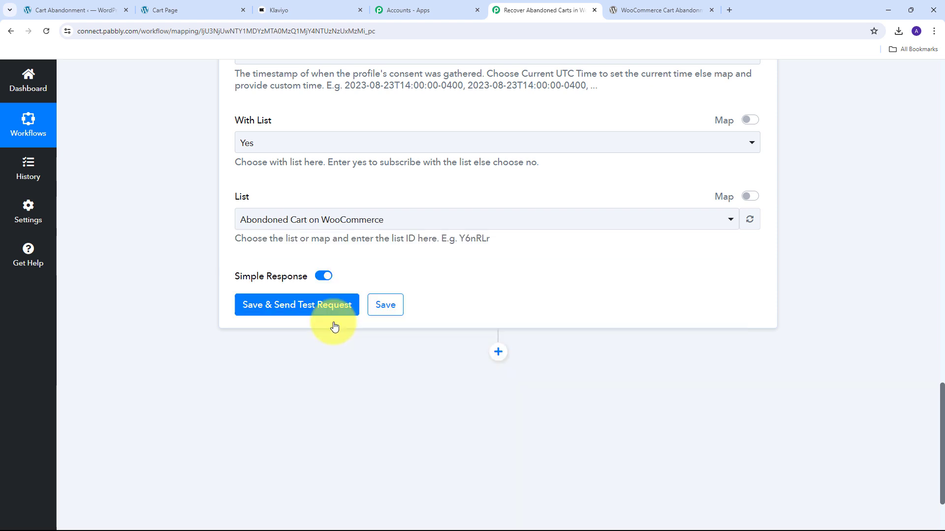
pyautogui.click(347, 197)
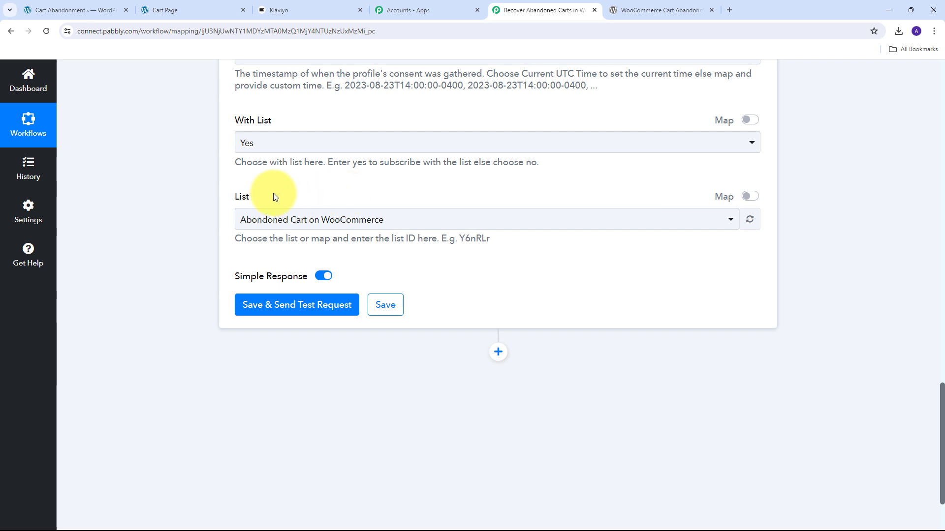
# Step: Save the Subscribe Profile(s) action with a test request, and open the newest customer's profile in Klaviyo
pyautogui.scroll(-1, 187, 177)
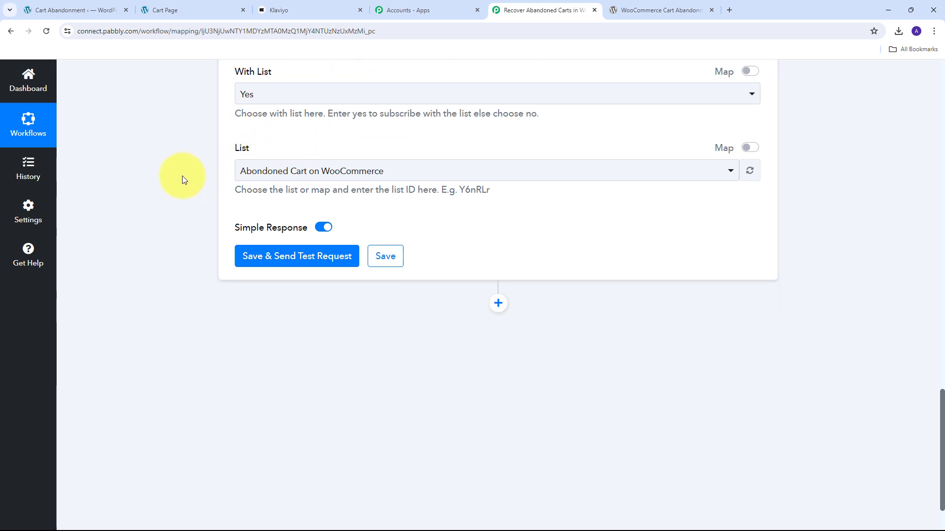
pyautogui.click(294, 258)
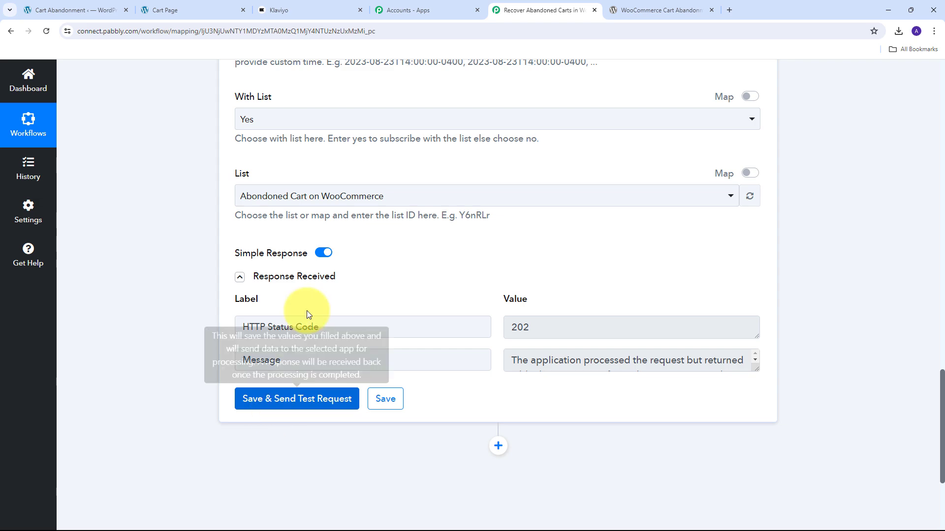
pyautogui.click(286, 9)
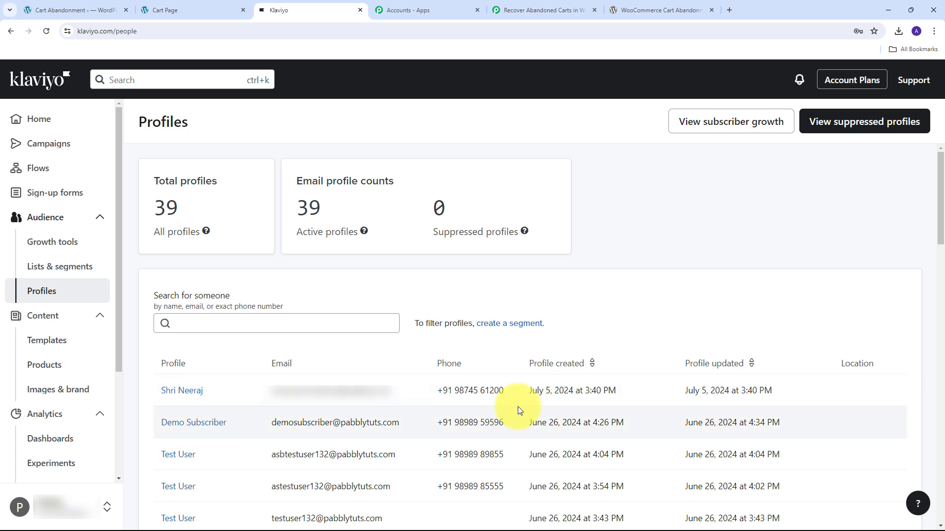
pyautogui.click(188, 392)
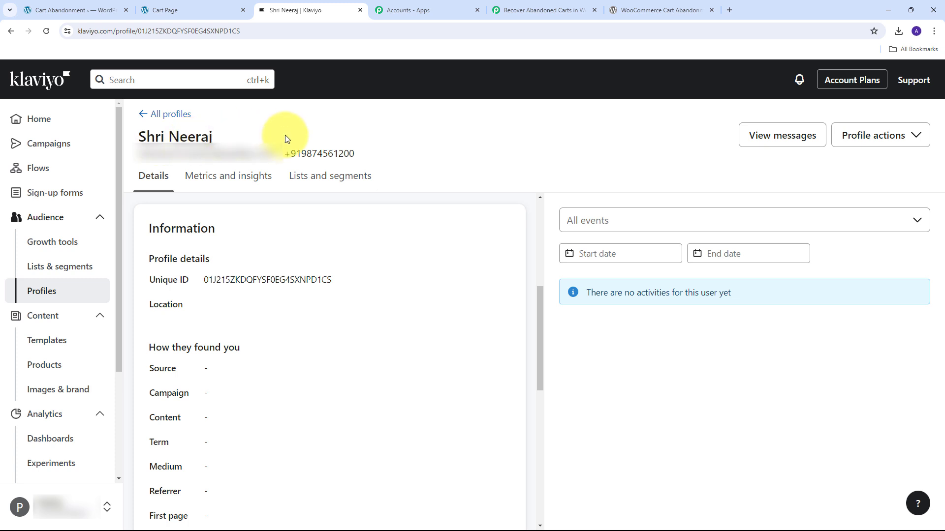
# Step: Check the list memberships of the new customer's Klaviyo profile
pyautogui.click(328, 188)
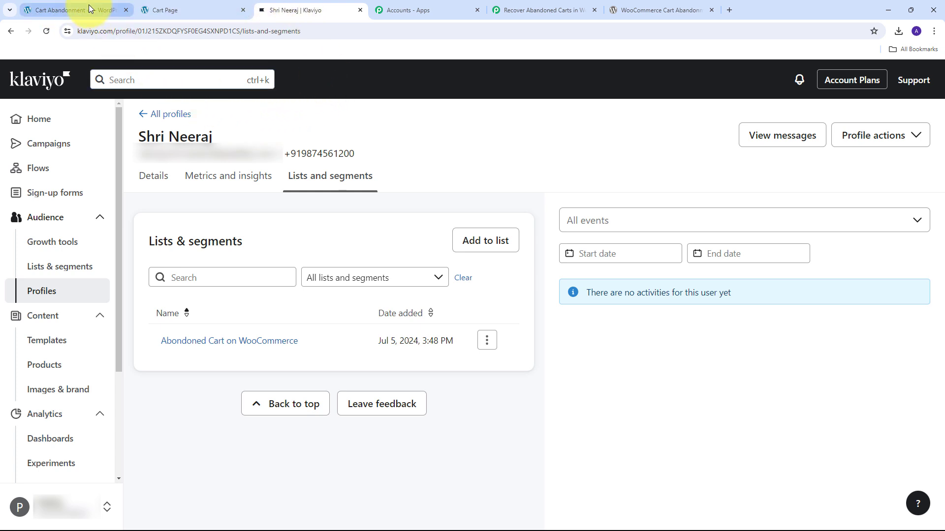
pyautogui.moveTo(105, 11)
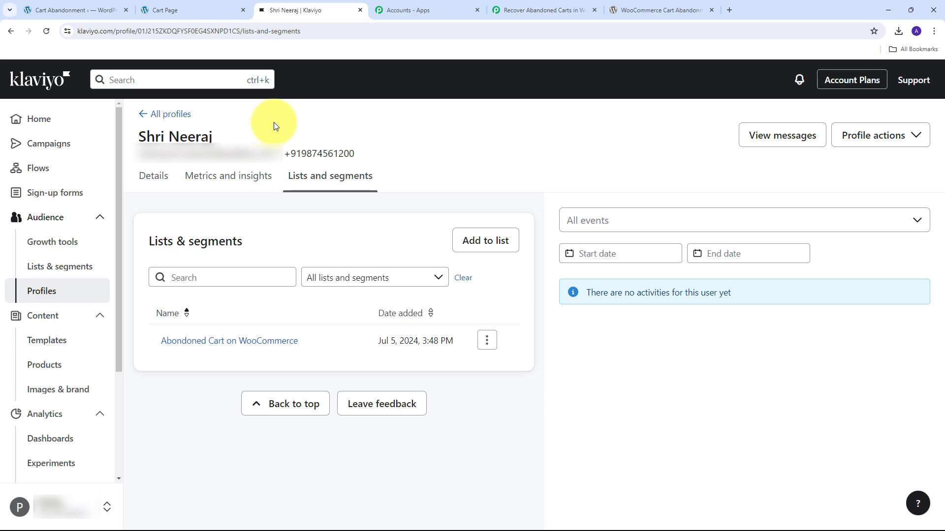
# Step: Switch to the Pabbly Connect workflow and review its WooCommerce trigger and the Klaviyo Create Profile and Subscribe Profile(s) actions
pyautogui.click(544, 10)
pyautogui.scroll(10, 542, 143)
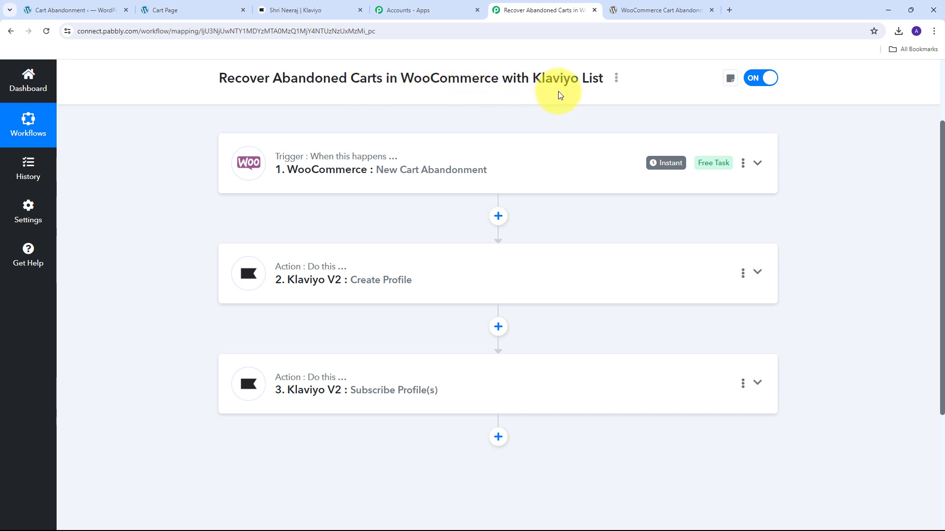
pyautogui.scroll(2, 196, 202)
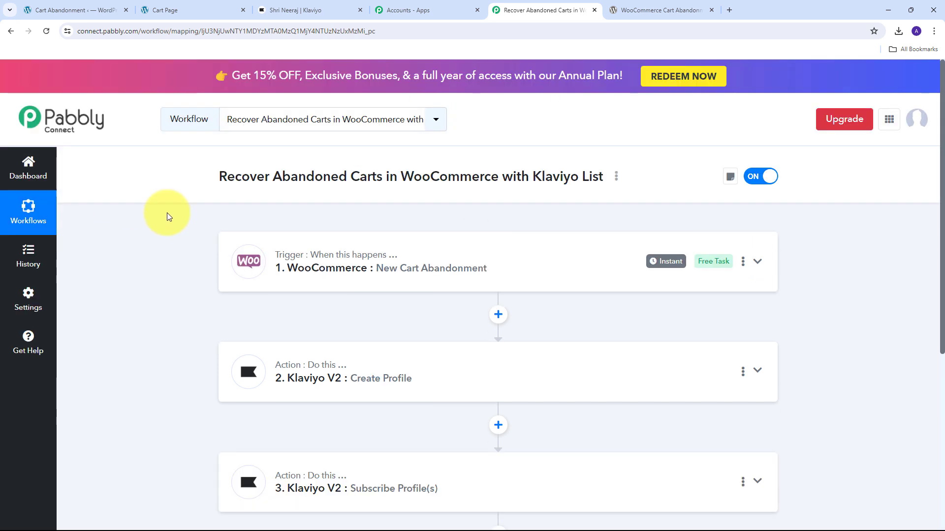
pyautogui.scroll(-2, 167, 213)
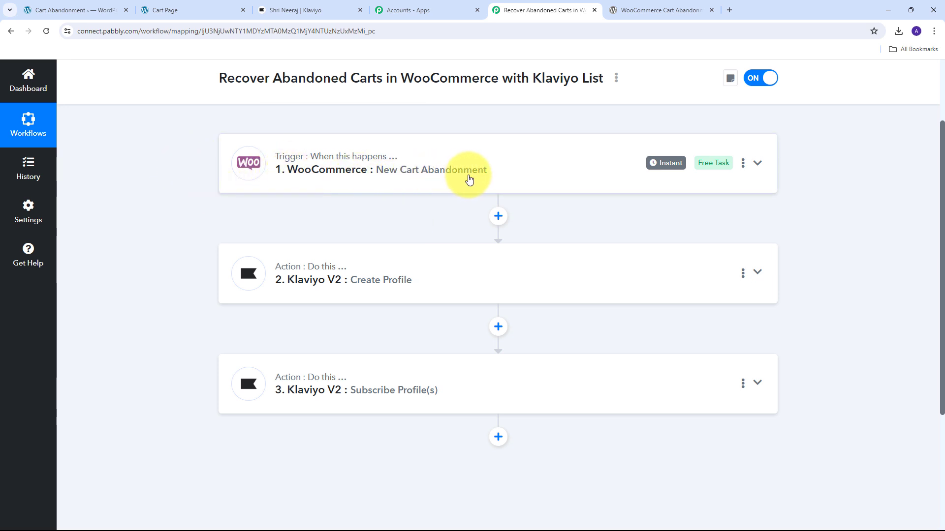
pyautogui.scroll(-1, 206, 179)
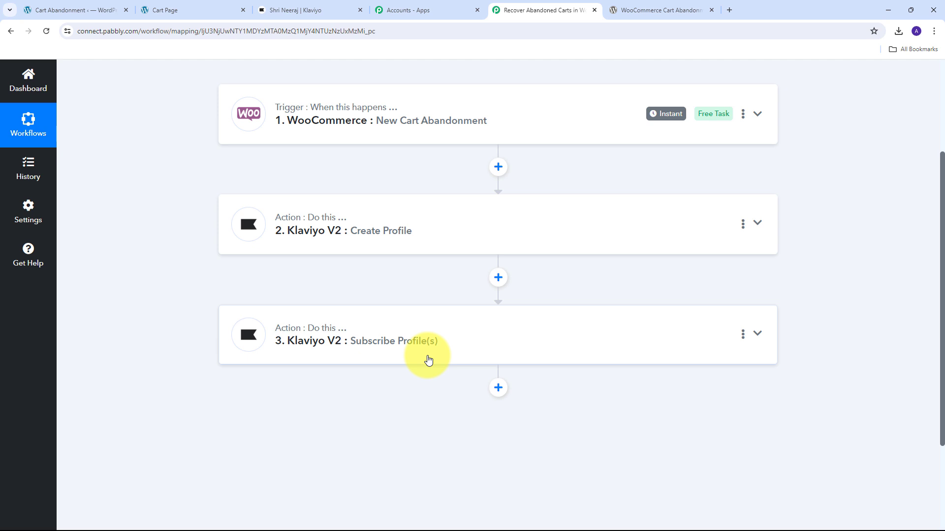
pyautogui.scroll(5, 302, 344)
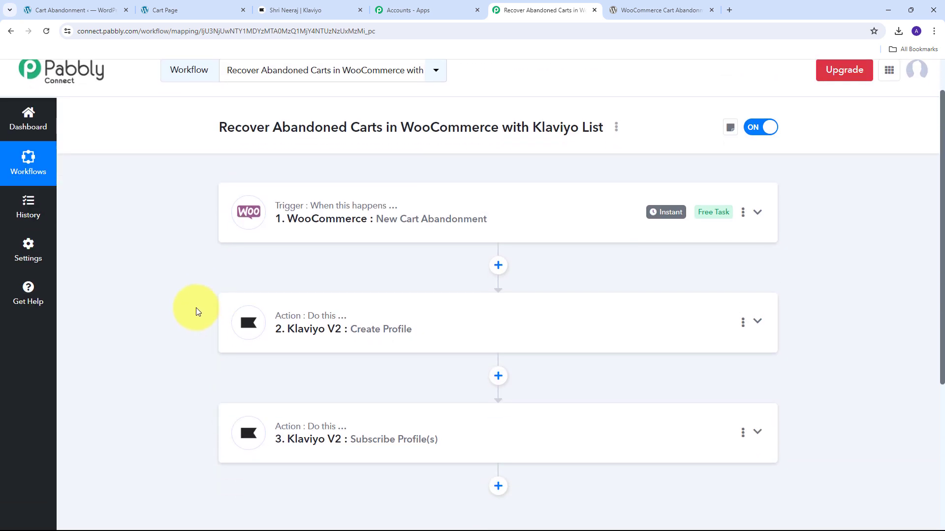